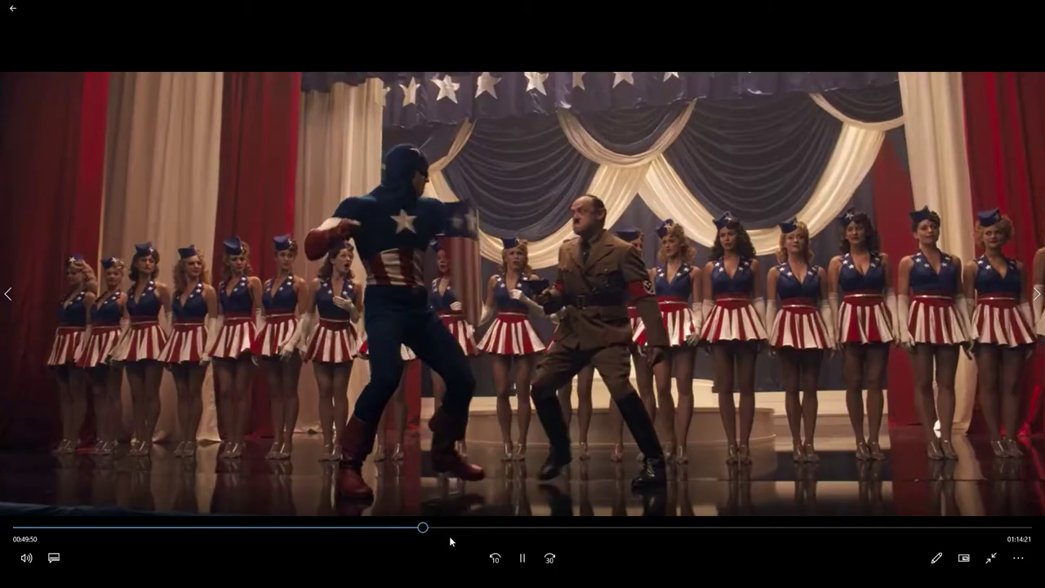
Sample scenes across the film up to about 1:48:23 and return to about 00:09:30
{"action": "left_click", "coordinate": [449, 528]}
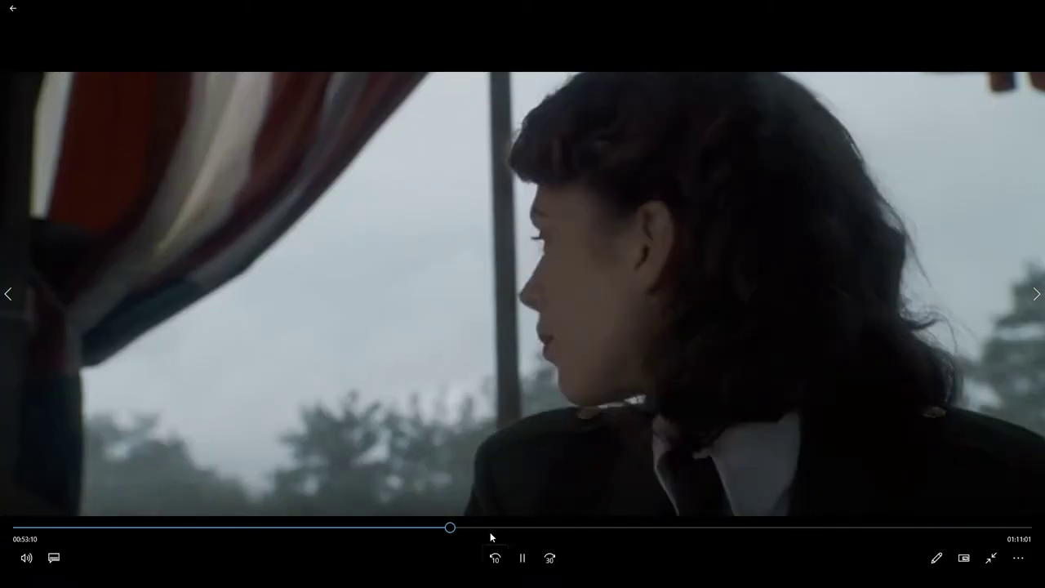
{"action": "left_click", "coordinate": [489, 529]}
{"action": "left_click", "coordinate": [533, 529]}
{"action": "left_click", "coordinate": [593, 528]}
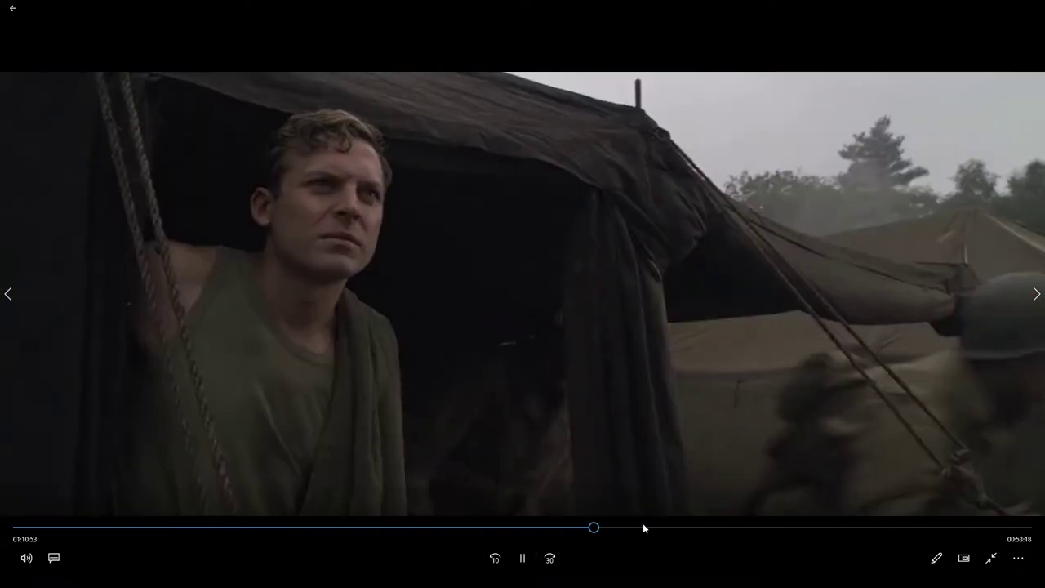
{"action": "left_click", "coordinate": [675, 528]}
{"action": "left_click", "coordinate": [765, 528]}
{"action": "left_click", "coordinate": [816, 528]}
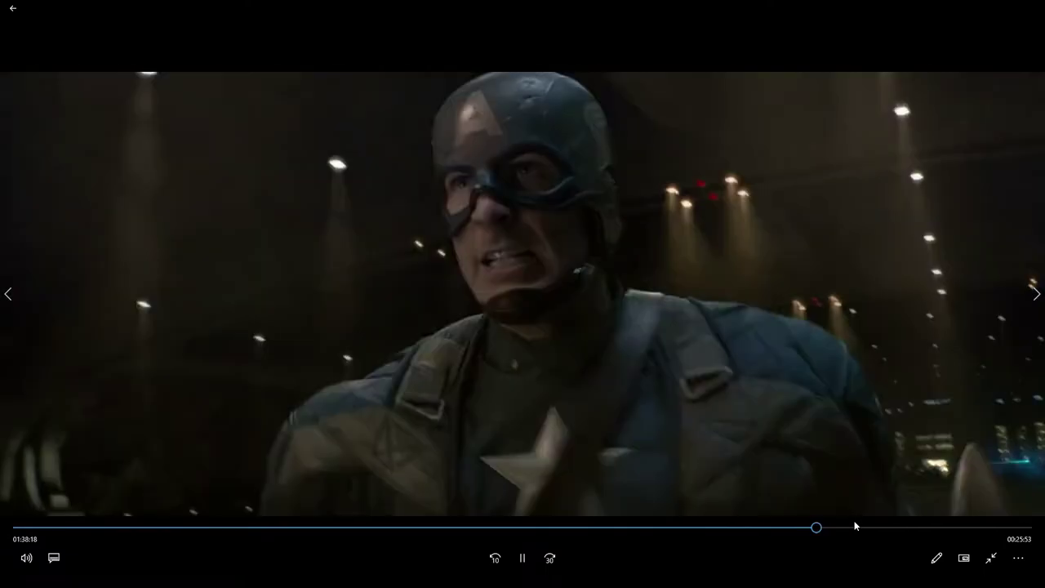
{"action": "left_click", "coordinate": [854, 527]}
{"action": "left_click", "coordinate": [897, 527]}
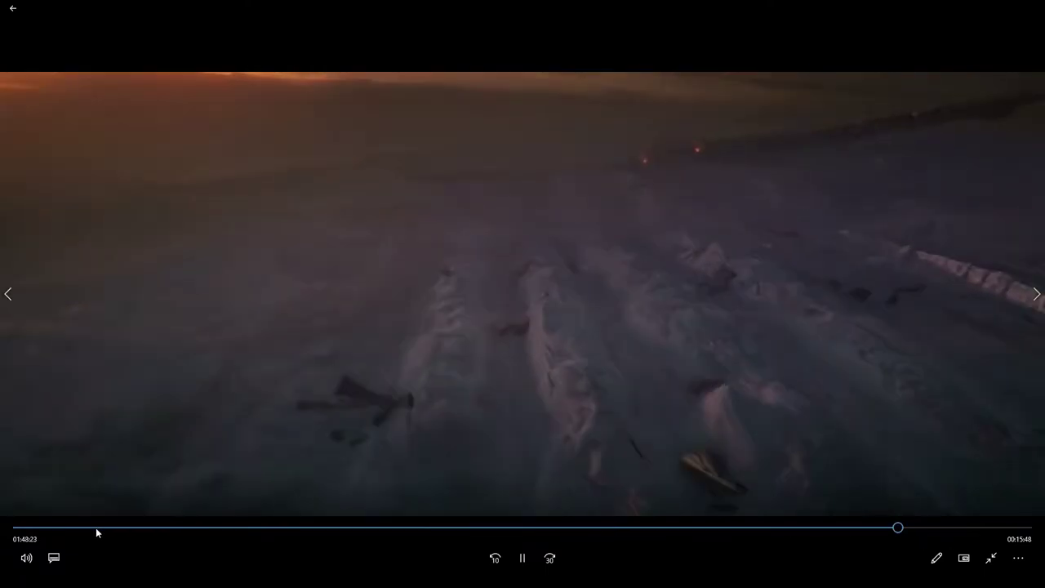
{"action": "left_click", "coordinate": [96, 527]}
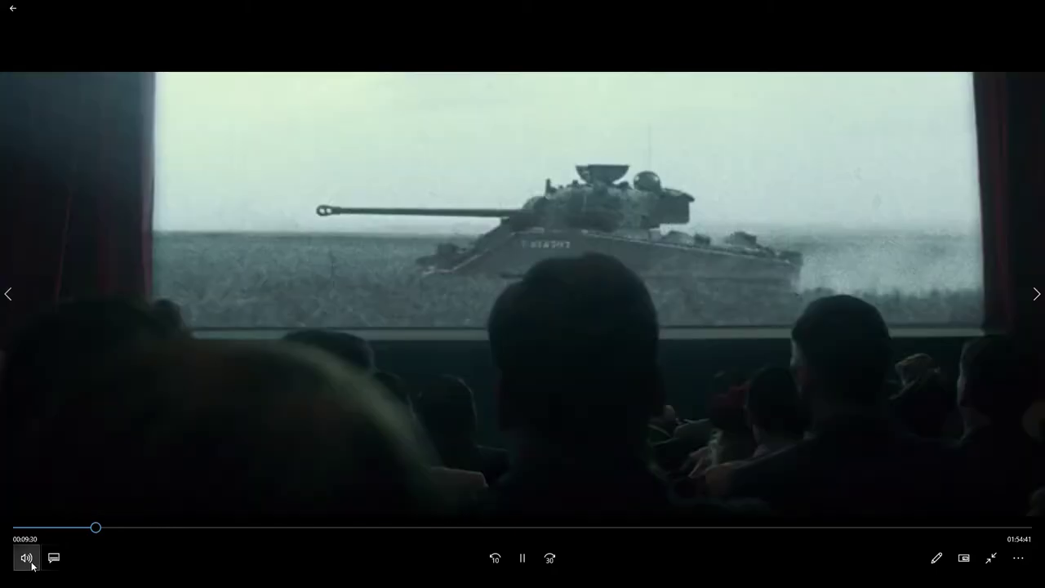
Open the volume control and skip the film ahead to about the 53-minute mark
{"action": "left_click", "coordinate": [26, 558]}
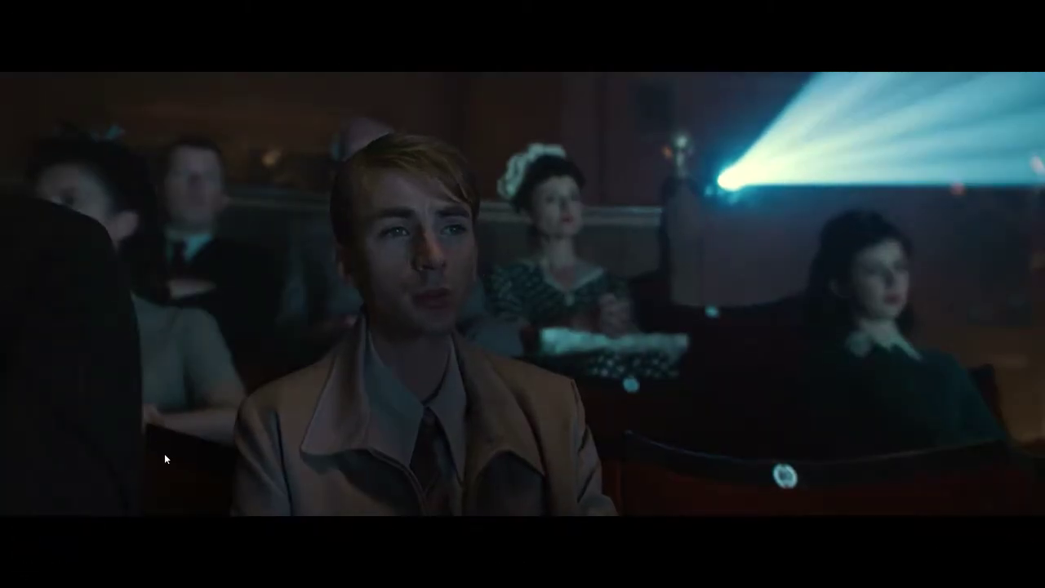
{"action": "mouse_move", "coordinate": [164, 453]}
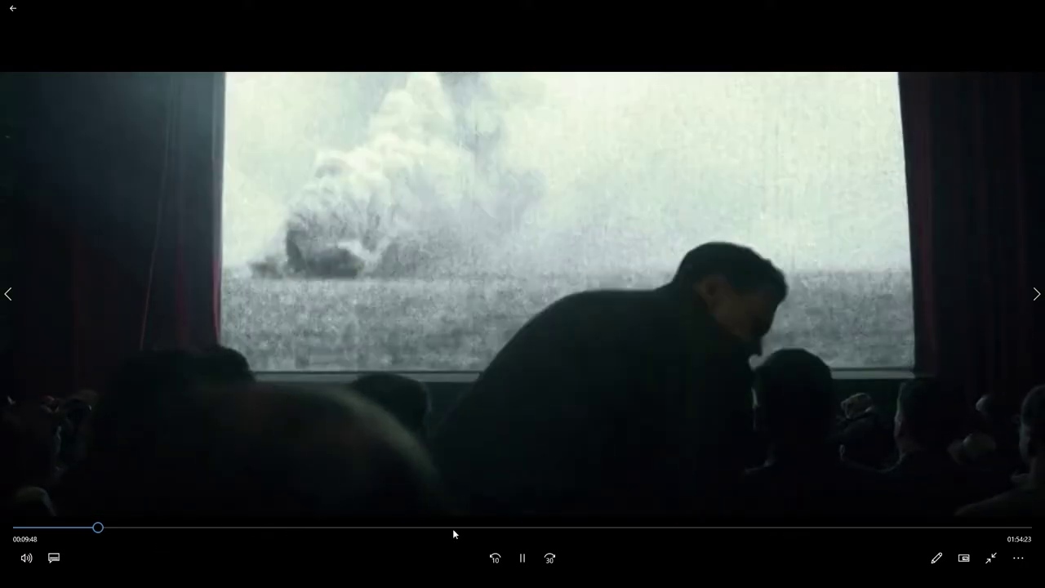
{"action": "left_click", "coordinate": [453, 528]}
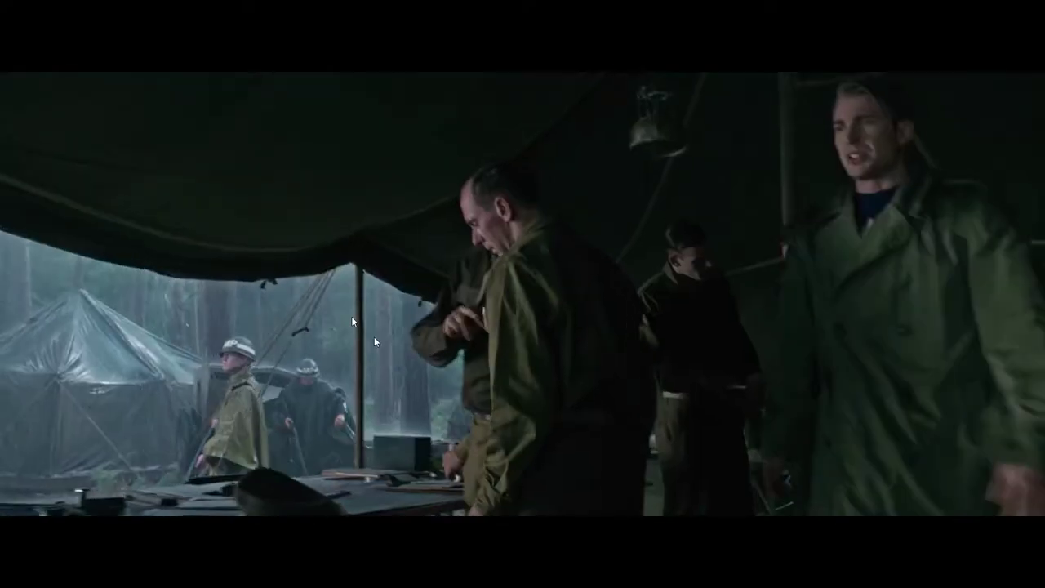
Pause the film and close the player to get back to the desktop
{"action": "mouse_move", "coordinate": [280, 544]}
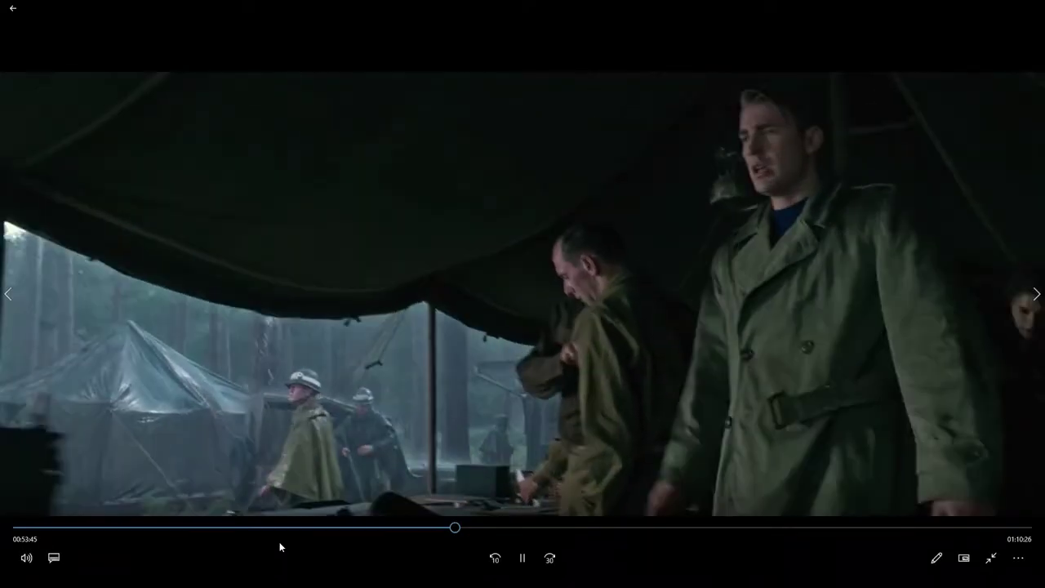
{"action": "left_click", "coordinate": [522, 558]}
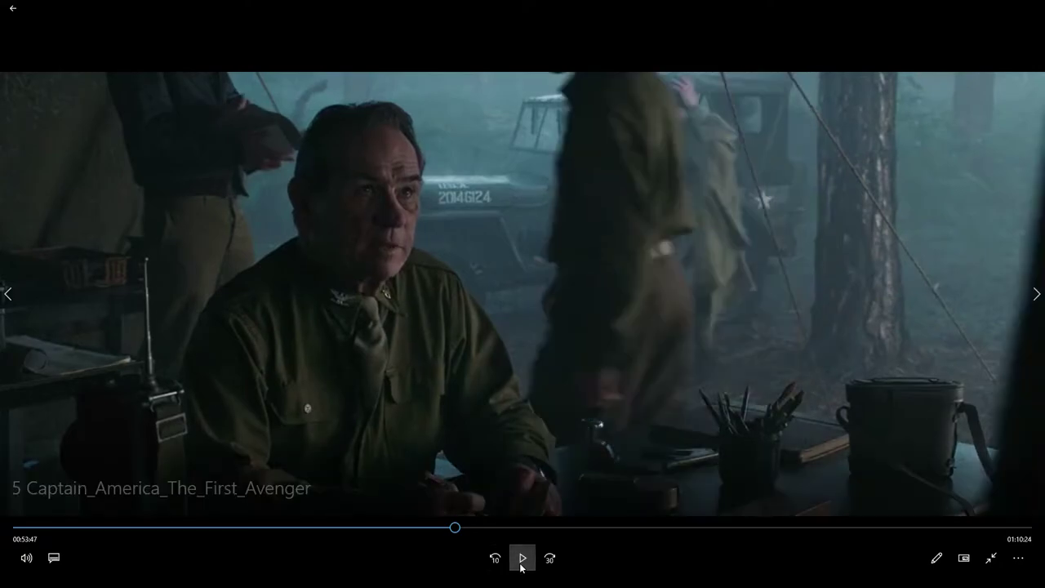
{"action": "left_click", "coordinate": [1022, 11]}
{"action": "double_click", "coordinate": [4, 6]}
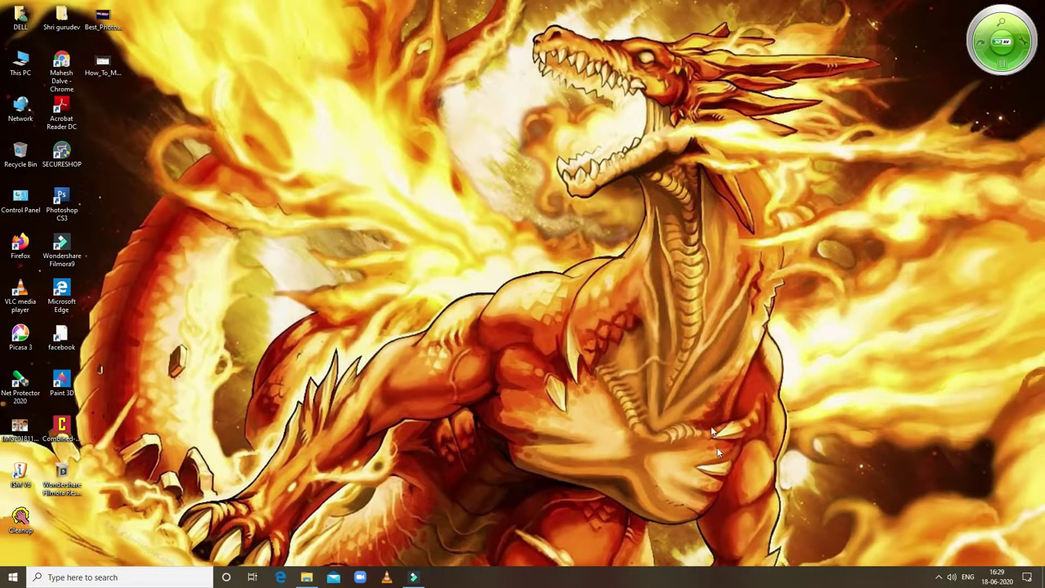
Open the "avenger all movie" folder on Local Disk (E:), inside Movie and hollwood
{"action": "double_click", "coordinate": [37, 69]}
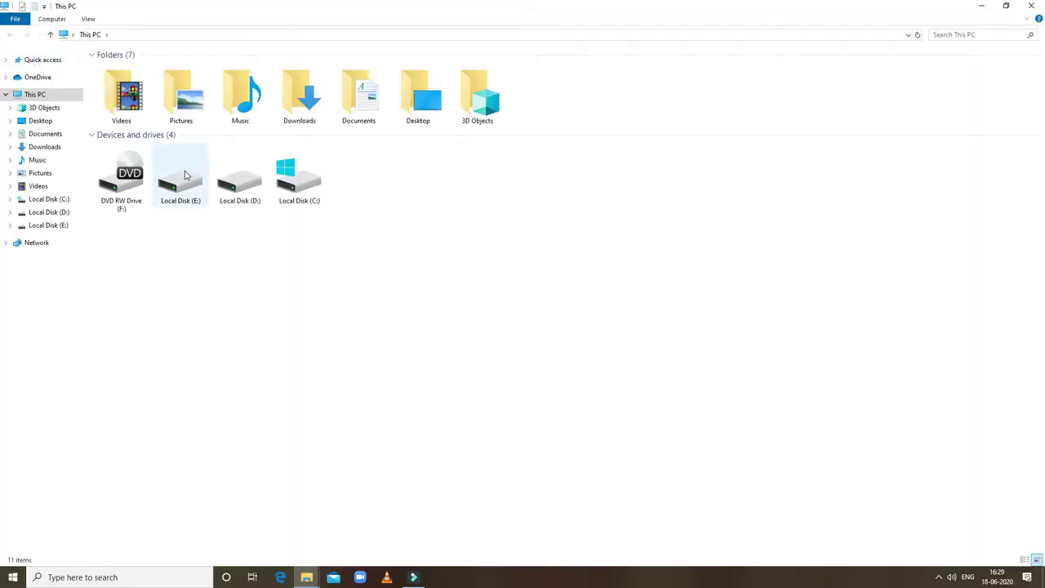
{"action": "double_click", "coordinate": [184, 174]}
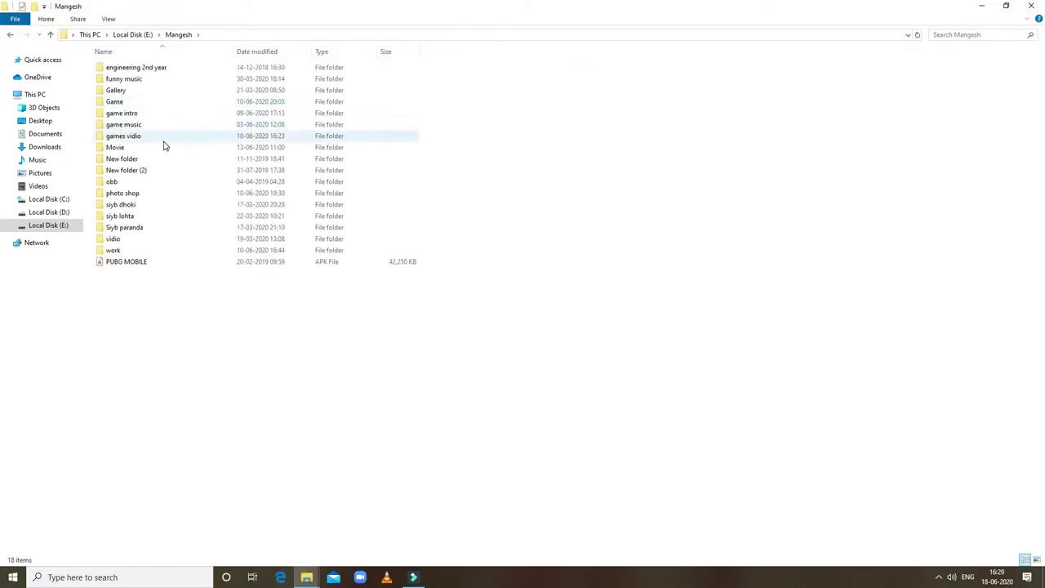
{"action": "double_click", "coordinate": [163, 148]}
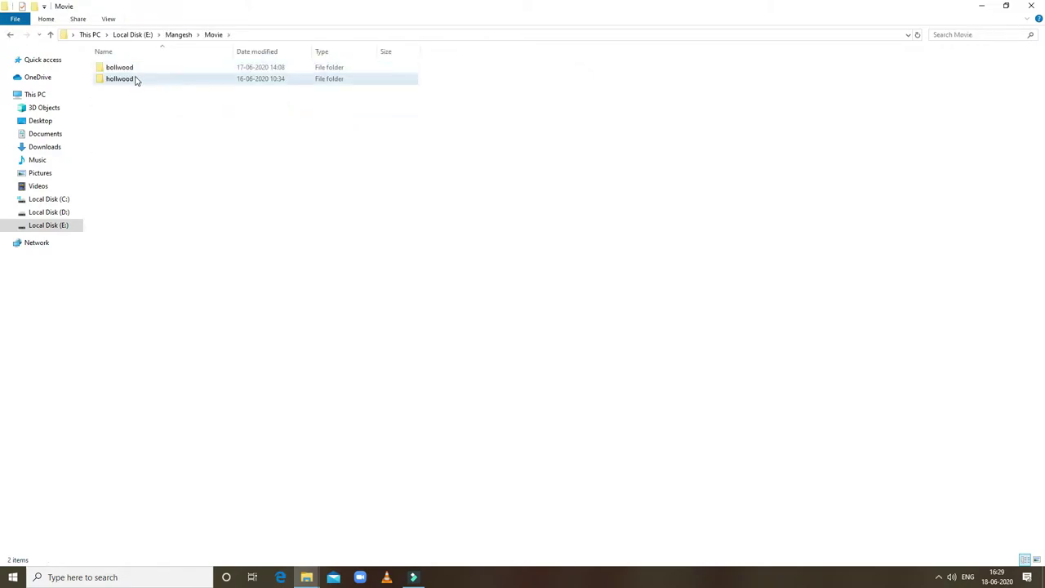
{"action": "double_click", "coordinate": [135, 78]}
{"action": "double_click", "coordinate": [151, 88]}
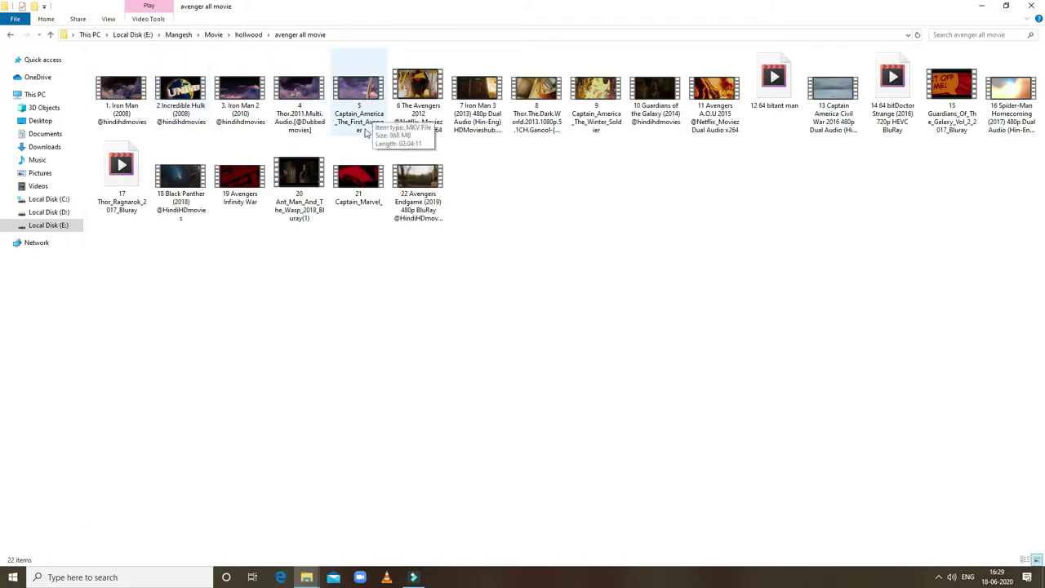
Open "5 Captain_America_The_First_Avenger" with VLC media player and maximize the player window
{"action": "right_click", "coordinate": [349, 121]}
{"action": "mouse_move", "coordinate": [382, 162]}
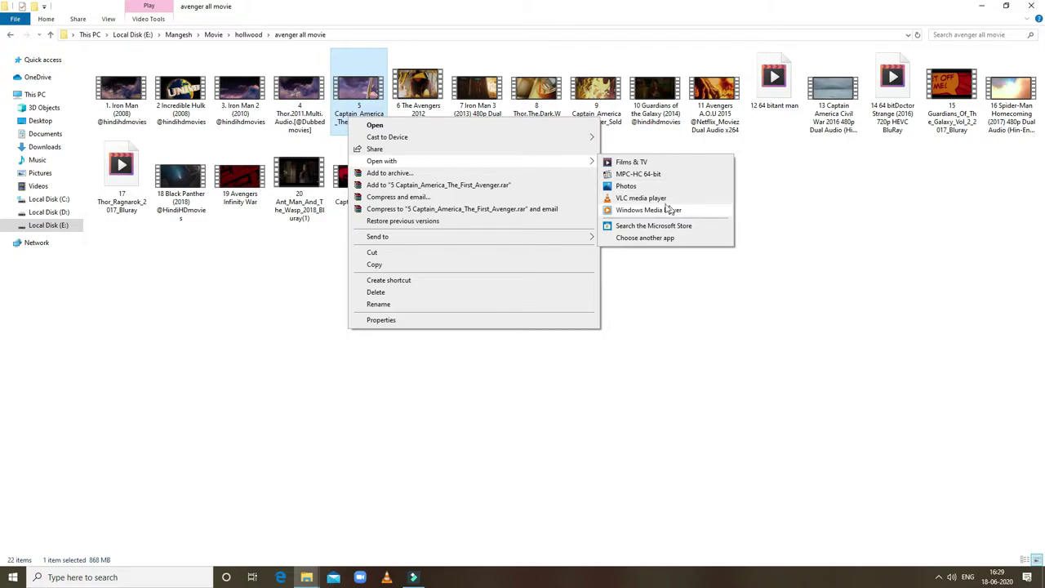
{"action": "left_click", "coordinate": [641, 199]}
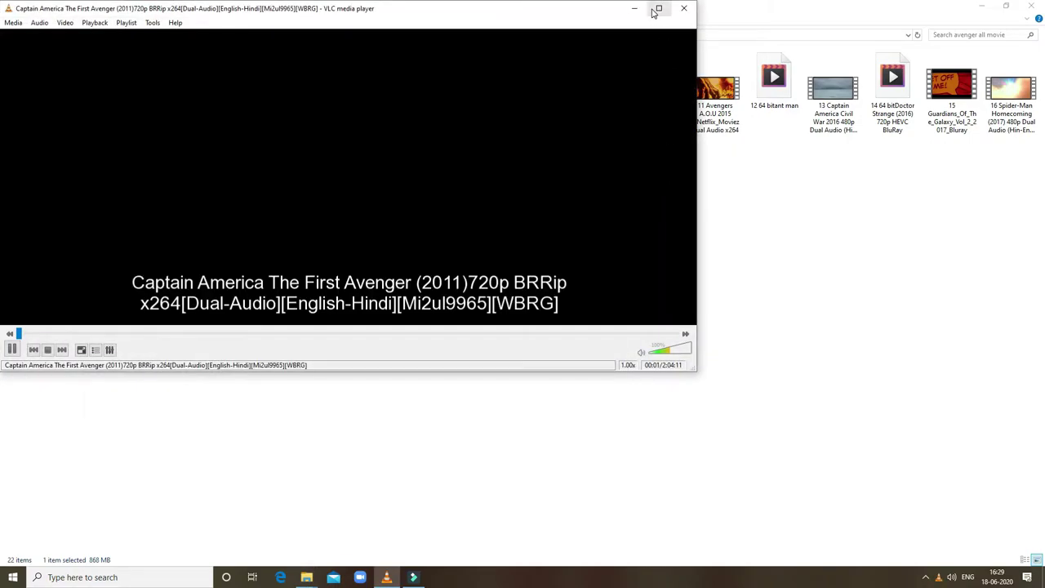
{"action": "left_click", "coordinate": [655, 9]}
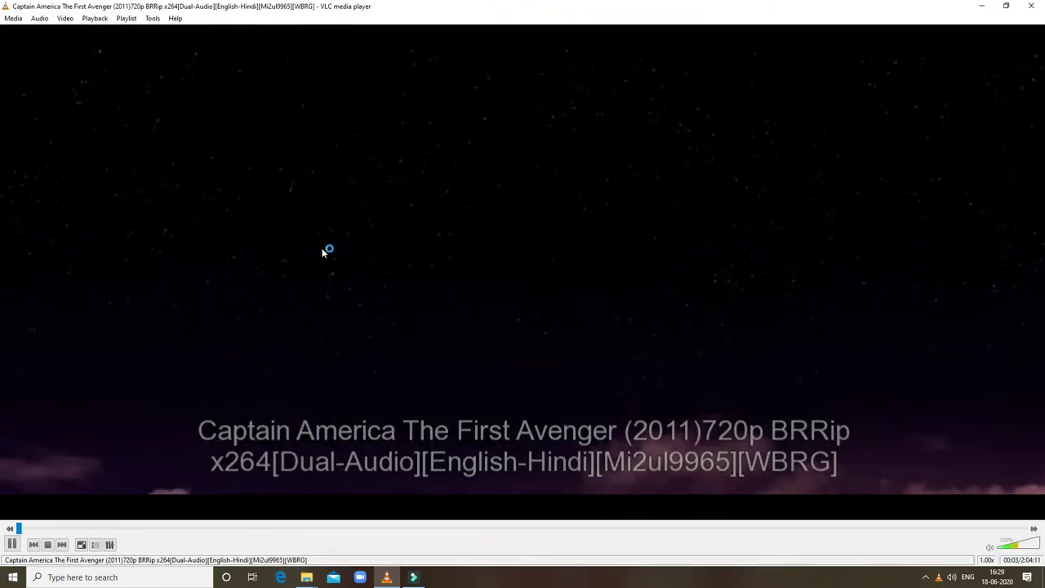
Raise the playback volume to 200% and skip the film ahead to about 25:45
{"action": "scroll", "coordinate": [327, 249], "scroll_direction": "up", "scroll_amount": 15}
{"action": "left_click", "coordinate": [226, 528]}
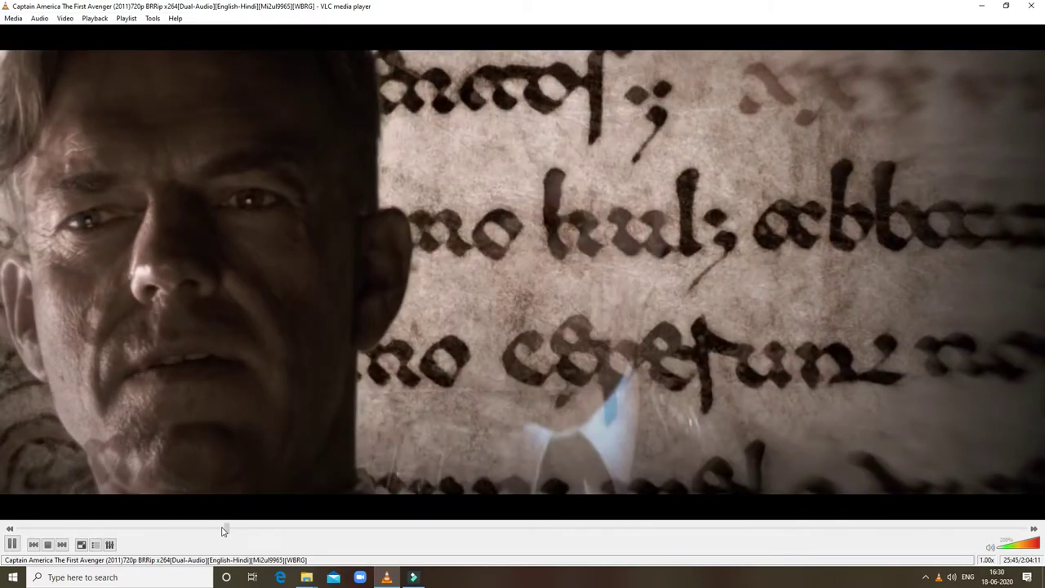
{"action": "left_click", "coordinate": [221, 528]}
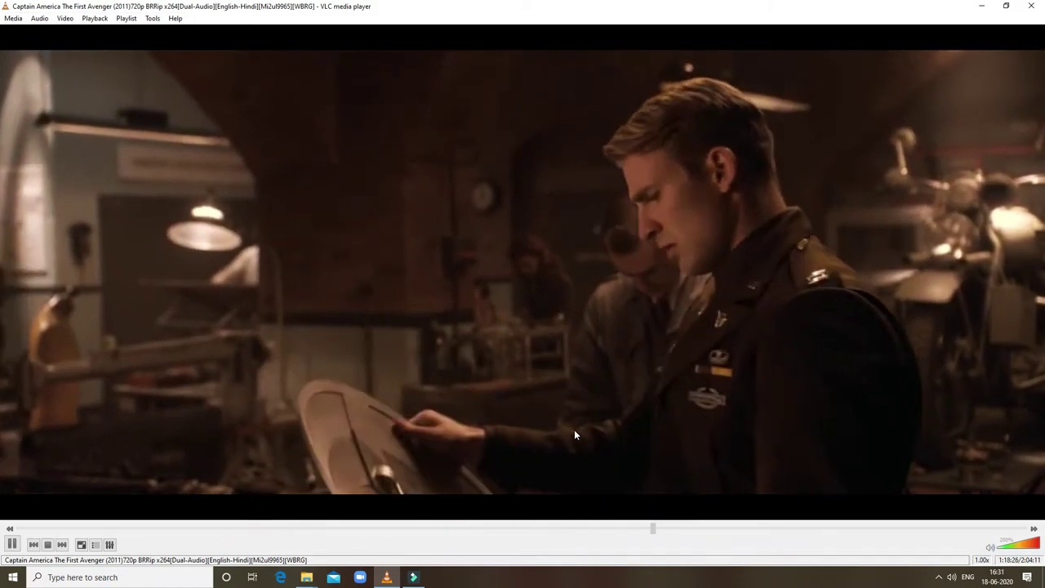
Pause and resume the film, and cycle its audio track between Hindi and English
{"action": "key", "text": "space"}
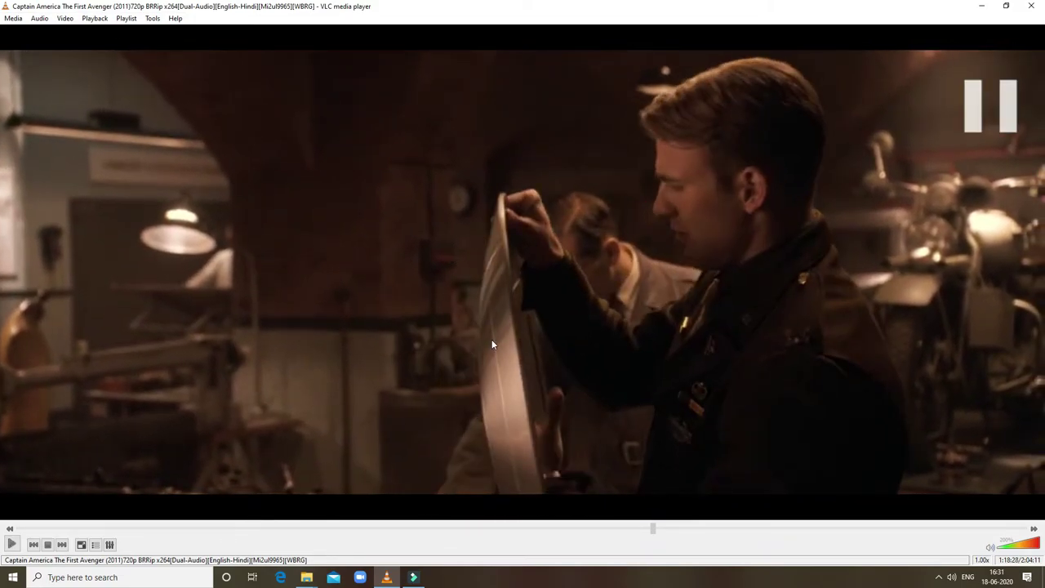
{"action": "key", "text": "space"}
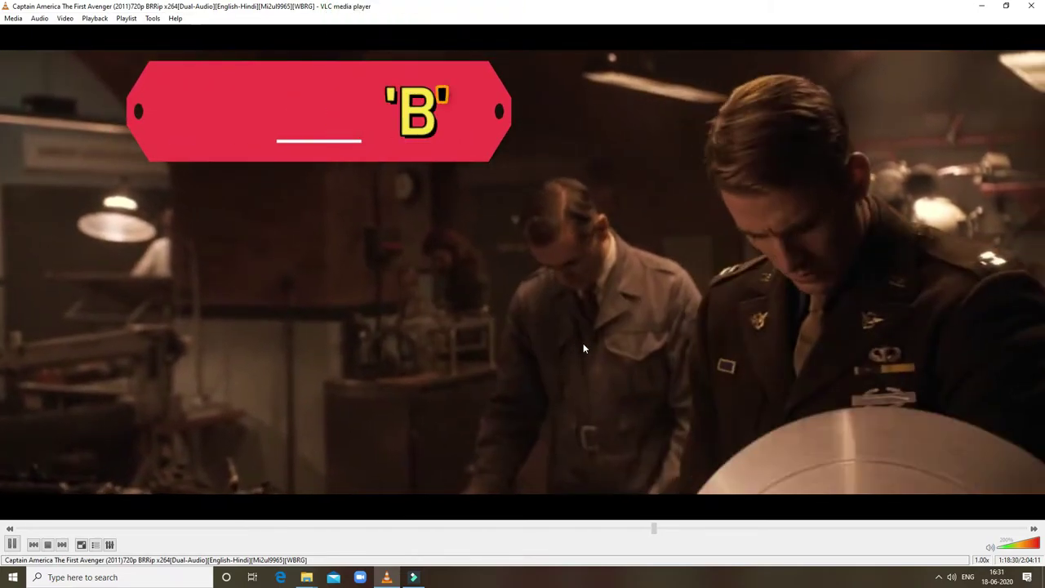
{"action": "key", "text": "b"}
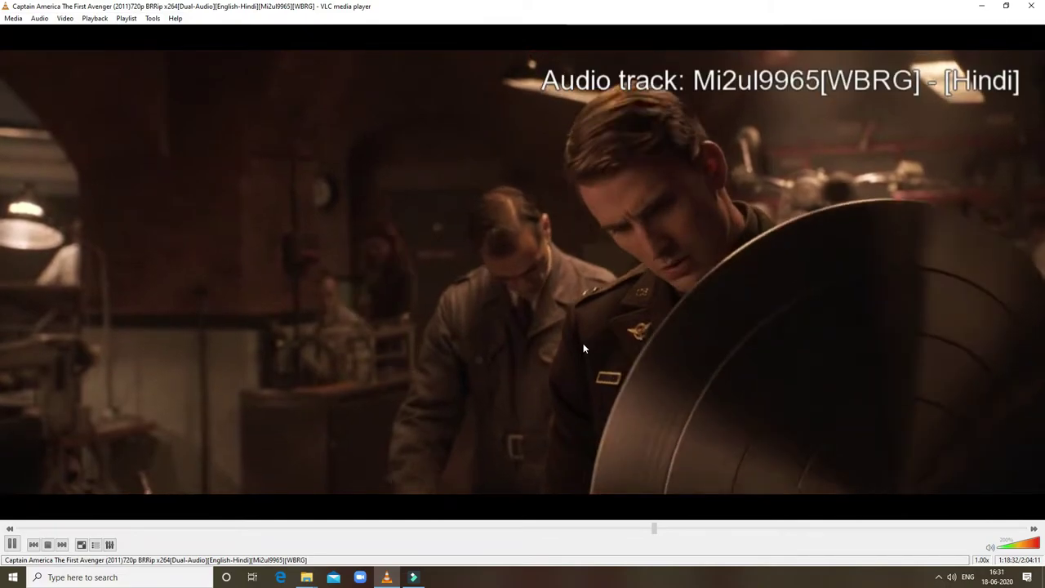
{"action": "key", "text": "b"}
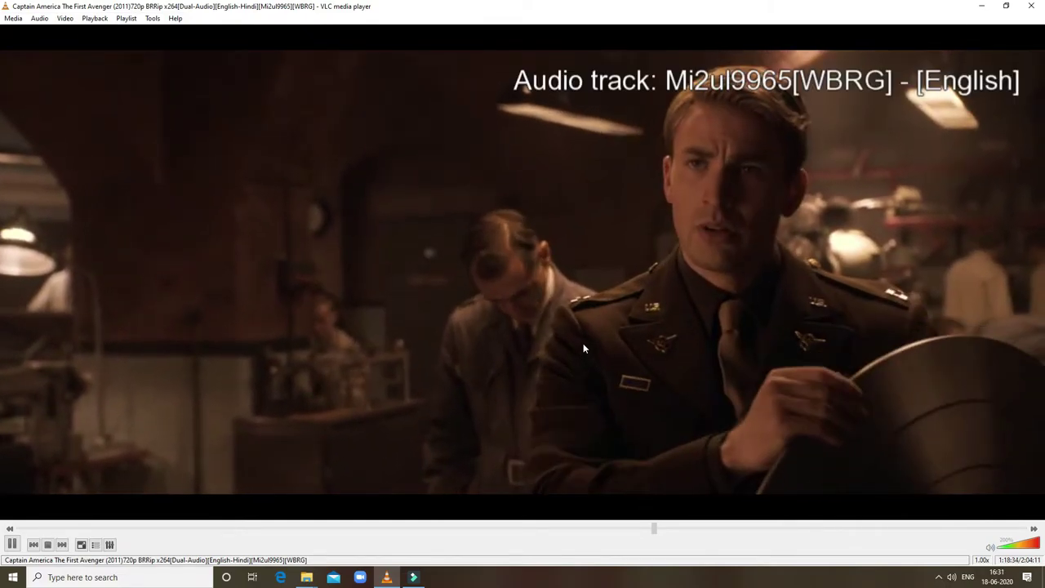
{"action": "key", "text": "b"}
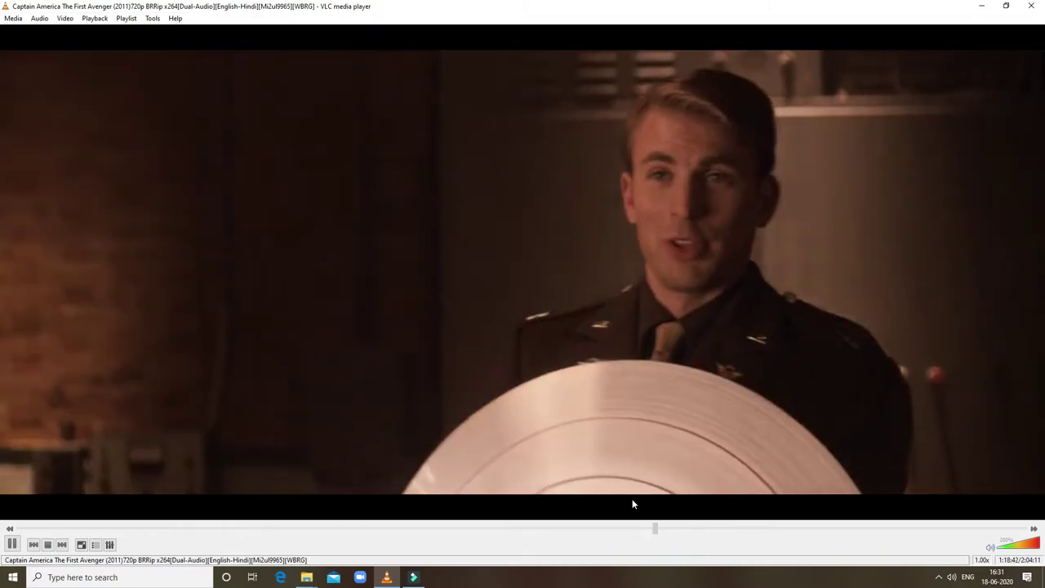
Play the scenes at about 1:18:24 and about 21:54 to hear the audio, and close the player
{"action": "left_click", "coordinate": [635, 529]}
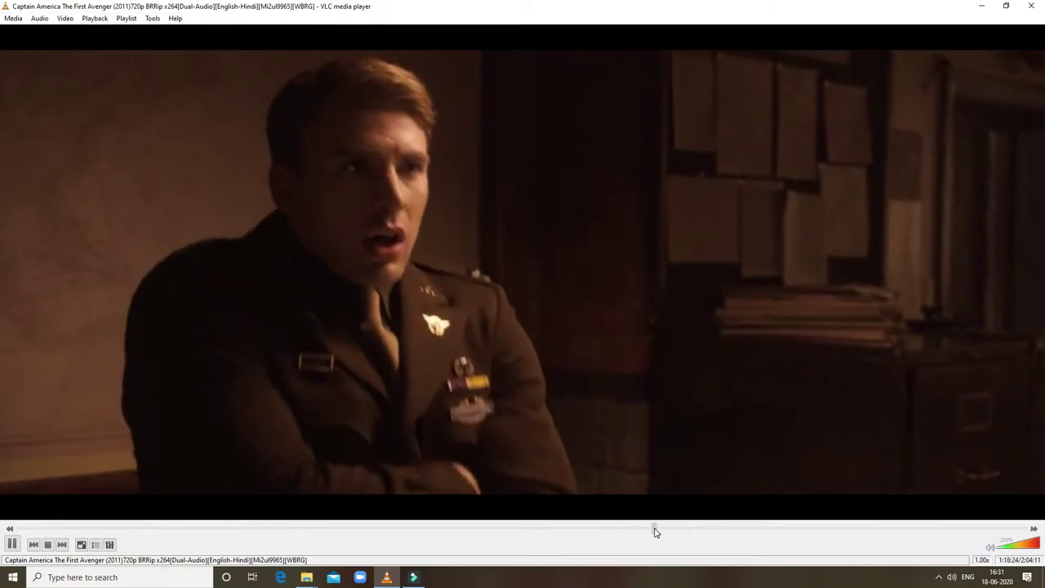
{"action": "left_click", "coordinate": [654, 530]}
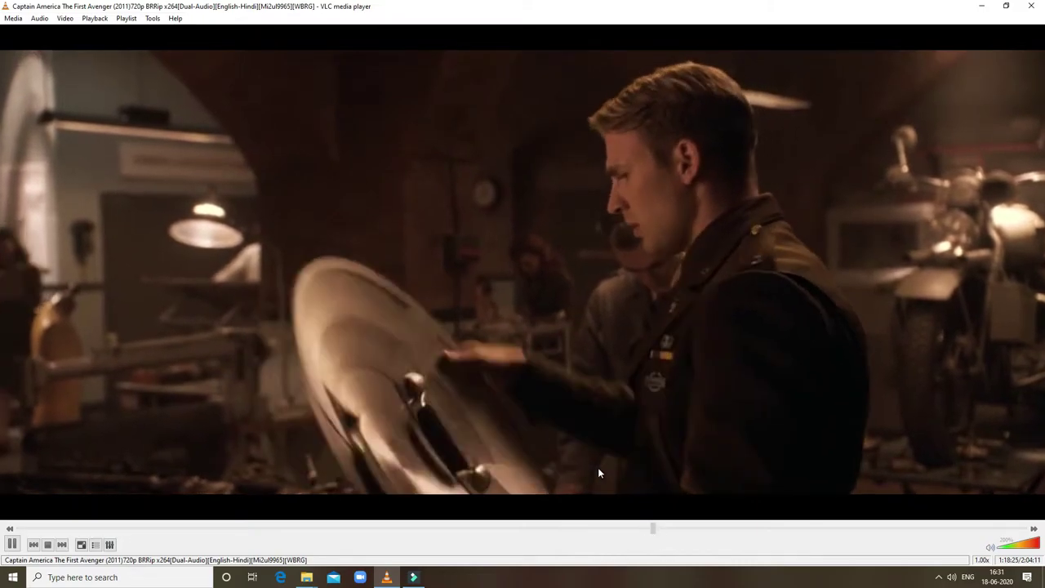
{"action": "left_click", "coordinate": [194, 529]}
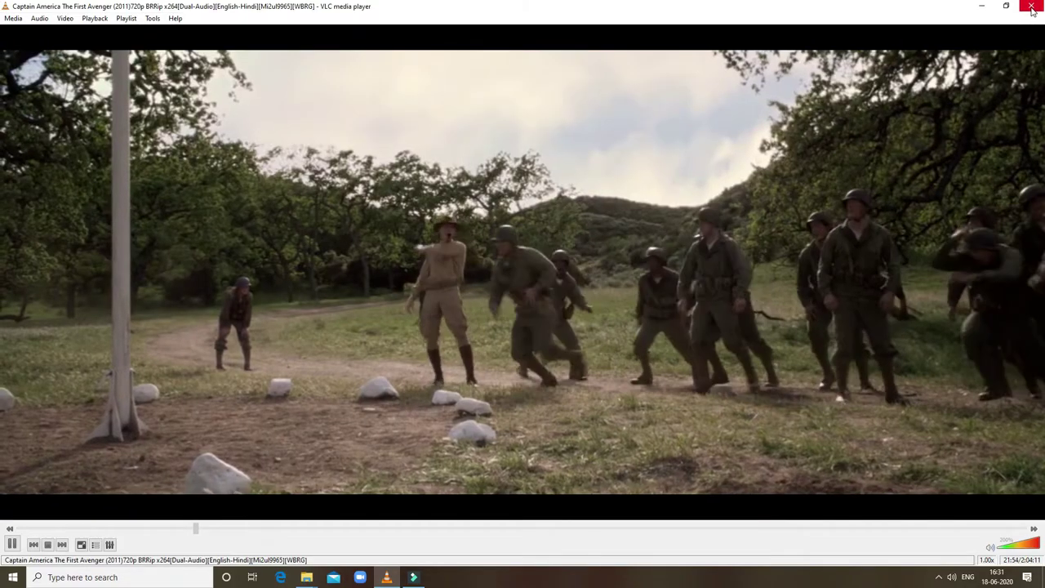
{"action": "left_click", "coordinate": [1032, 8]}
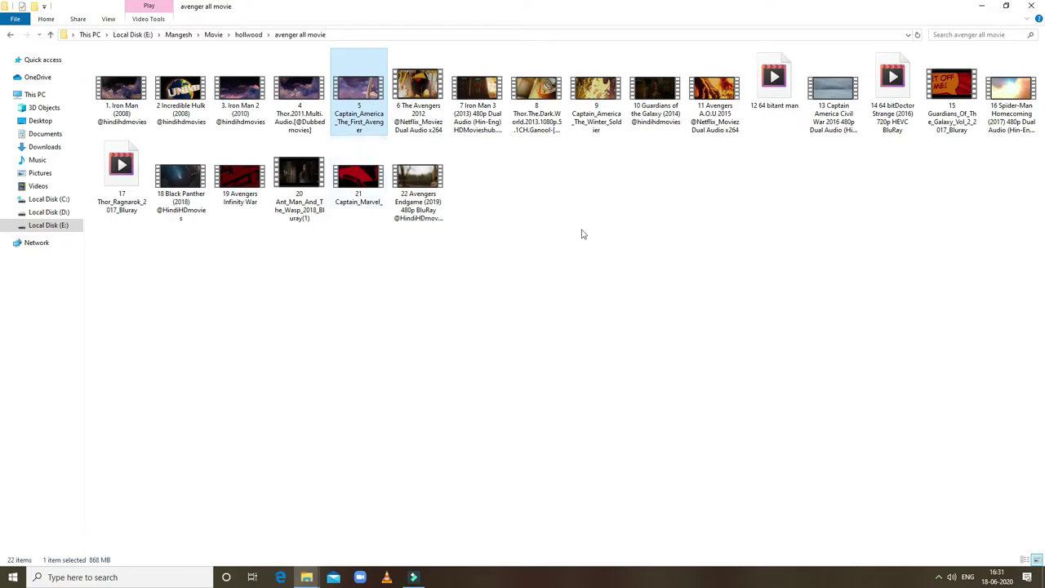
Open "5 Captain_America_The_First_Avenger" with Windows Media Player and maximize the player window
{"action": "right_click", "coordinate": [374, 109]}
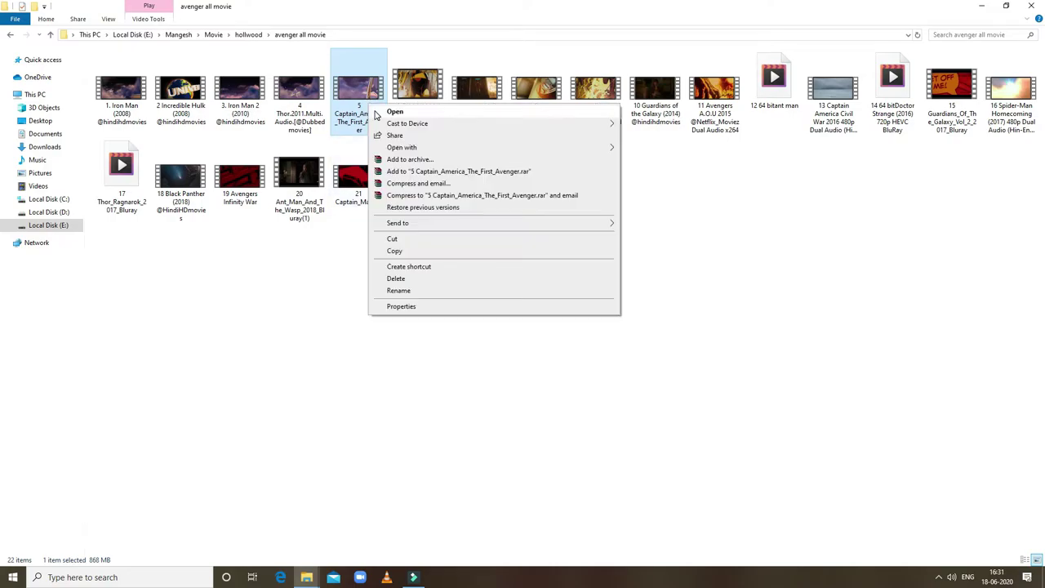
{"action": "mouse_move", "coordinate": [400, 147]}
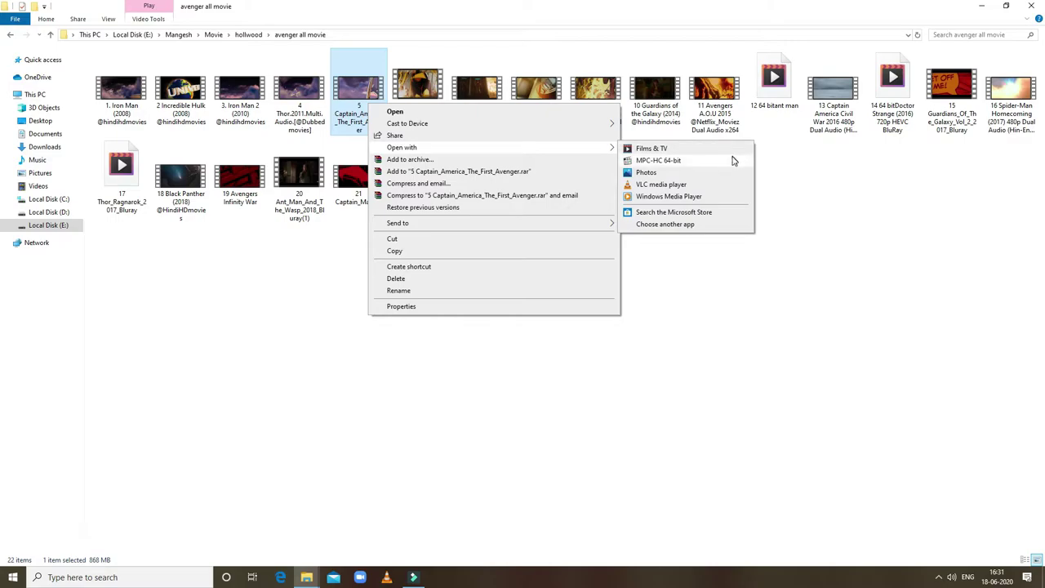
{"action": "left_click", "coordinate": [709, 197]}
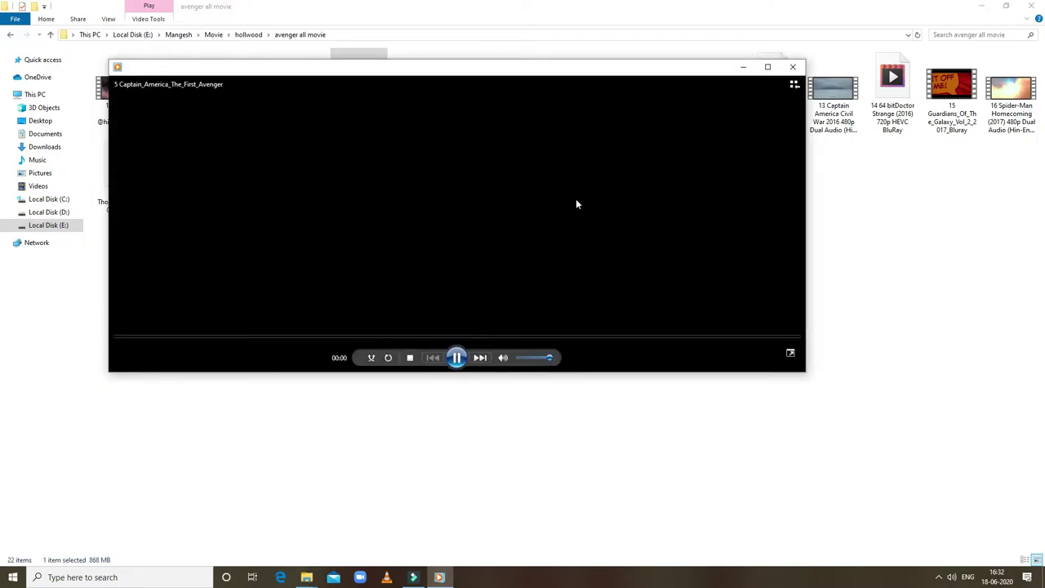
{"action": "left_click", "coordinate": [768, 68]}
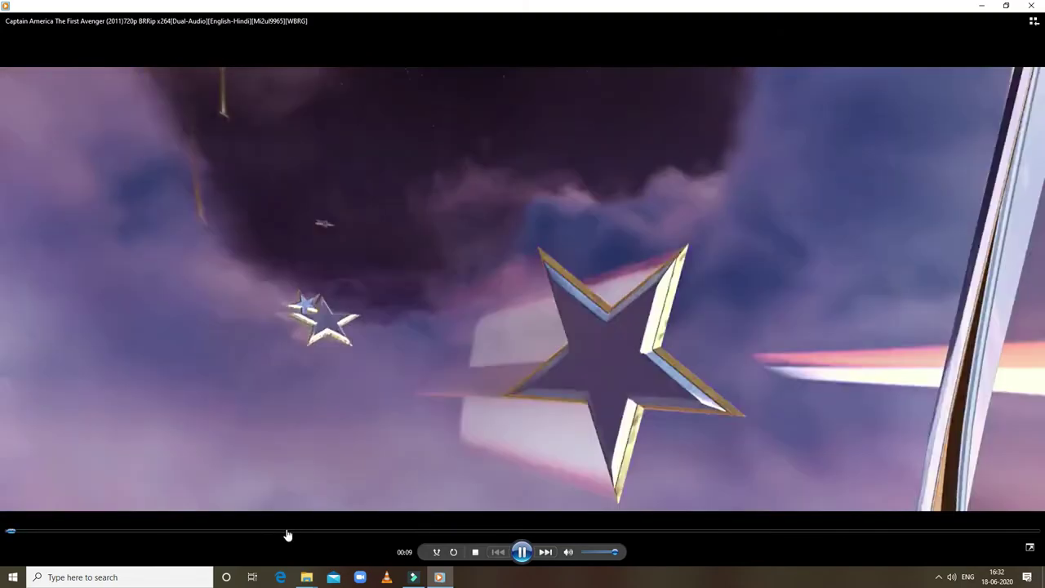
Skip the film ahead to about 33:30 and toggle the full-screen view on and off
{"action": "left_click", "coordinate": [287, 531]}
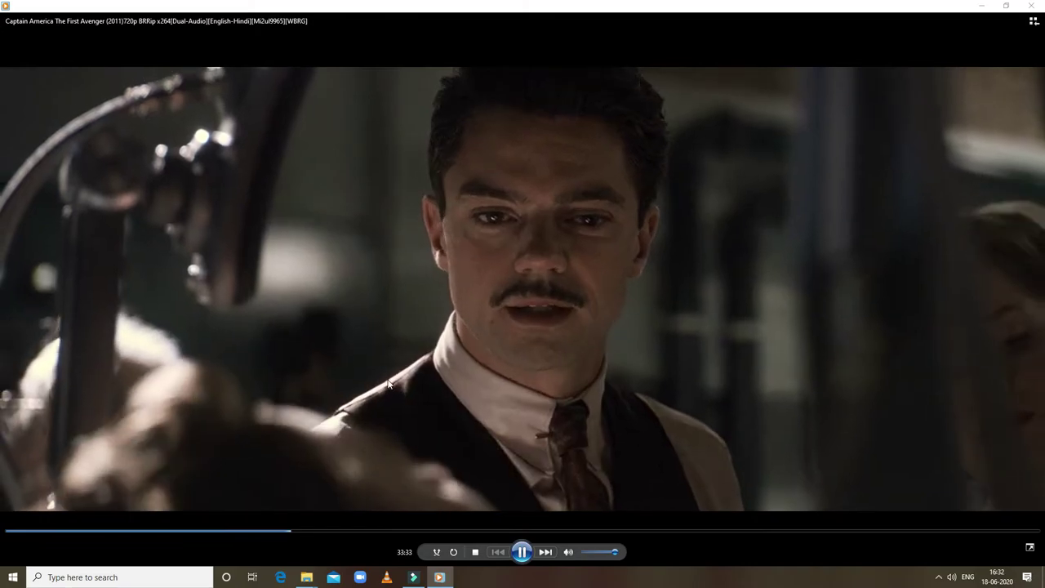
{"action": "double_click", "coordinate": [386, 378]}
{"action": "double_click", "coordinate": [389, 384]}
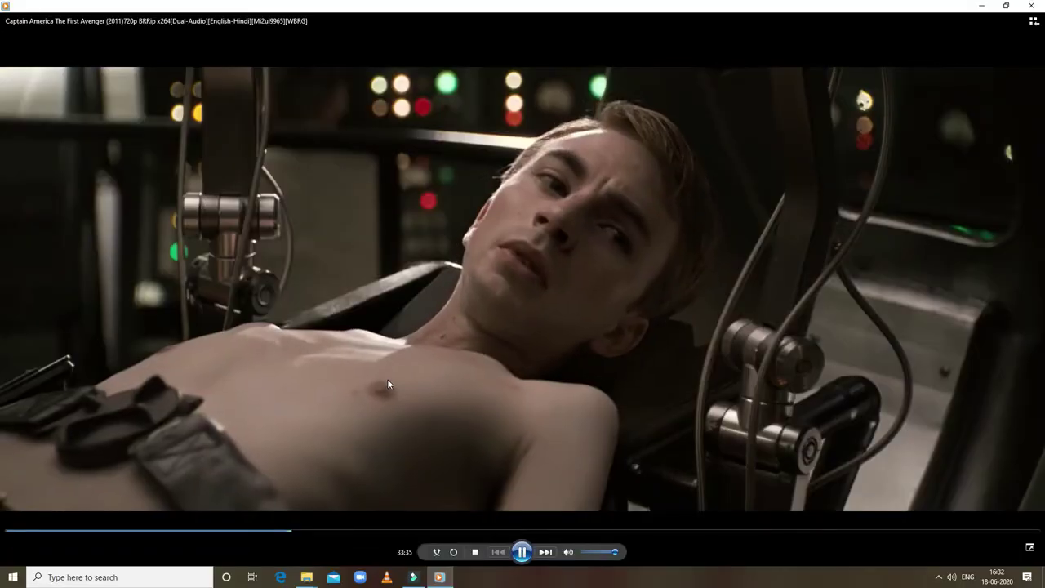
Take the film back to about 25:29 and look through the windowed player's playback options and settings dialog
{"action": "left_click_drag", "start_coordinate": [366, 537], "coordinate": [220, 534]}
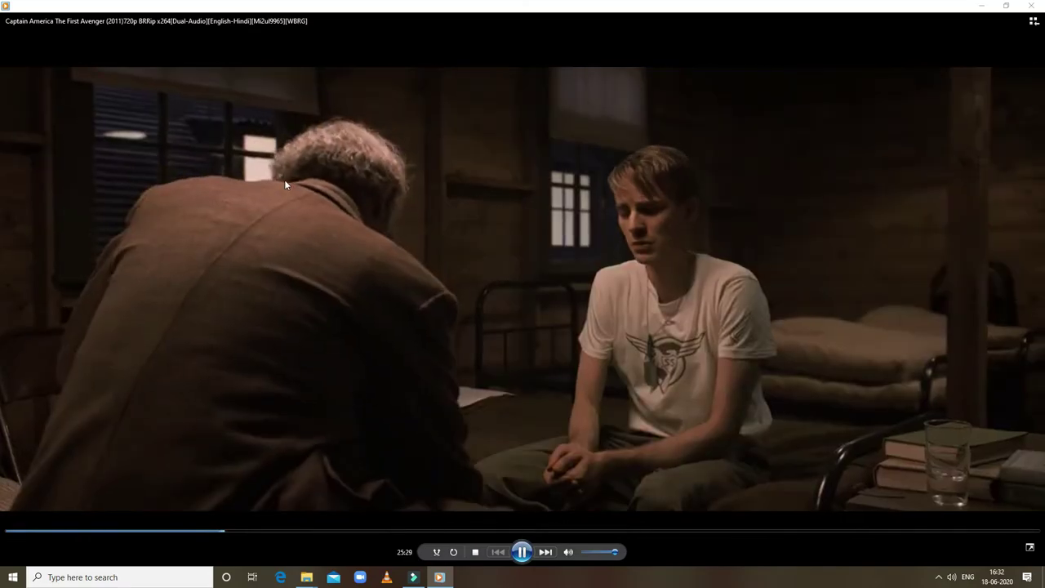
{"action": "right_click", "coordinate": [284, 182]}
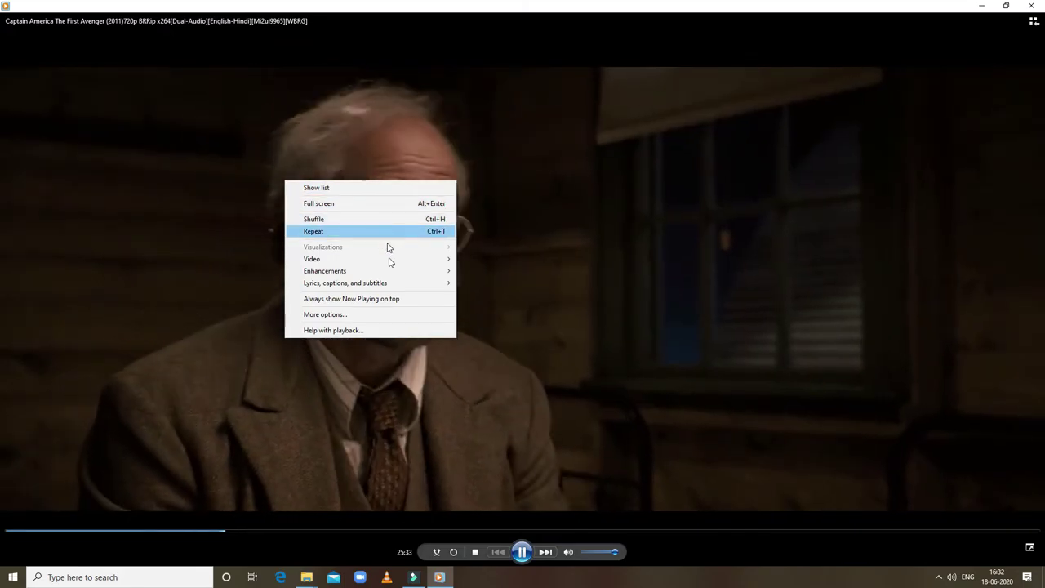
{"action": "mouse_move", "coordinate": [390, 271]}
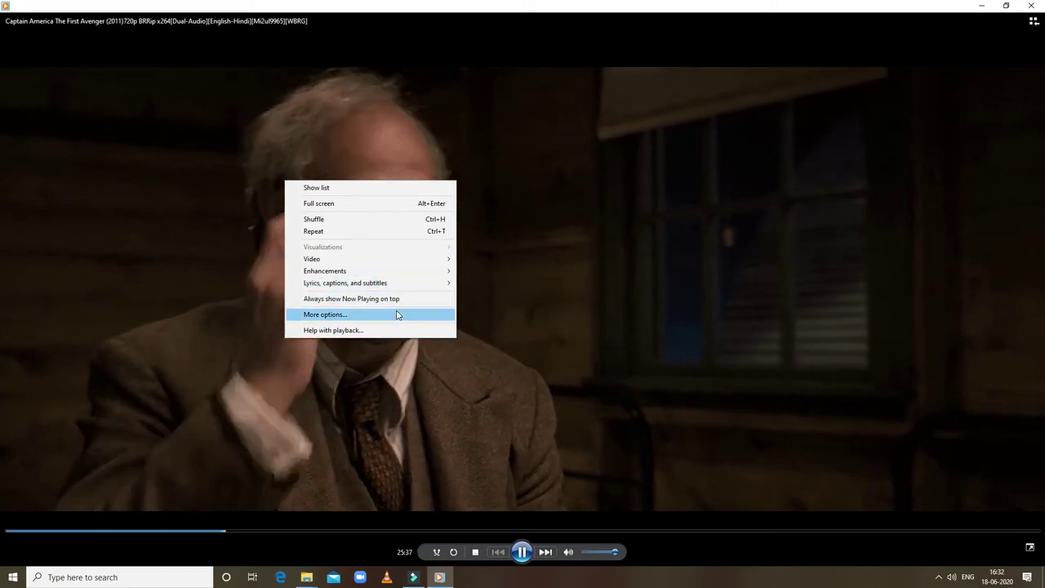
{"action": "left_click", "coordinate": [398, 314]}
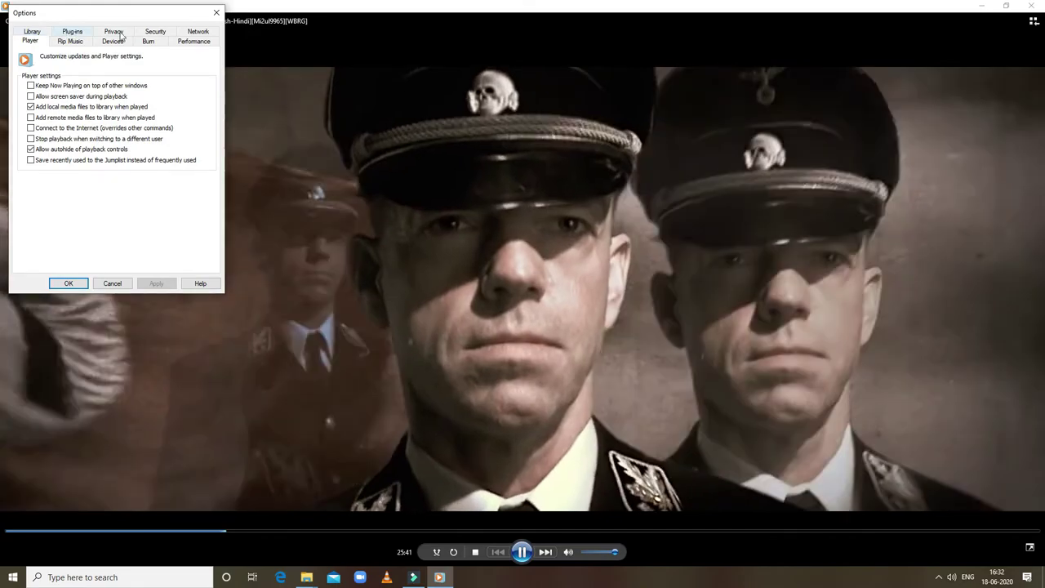
{"action": "key", "text": "Escape"}
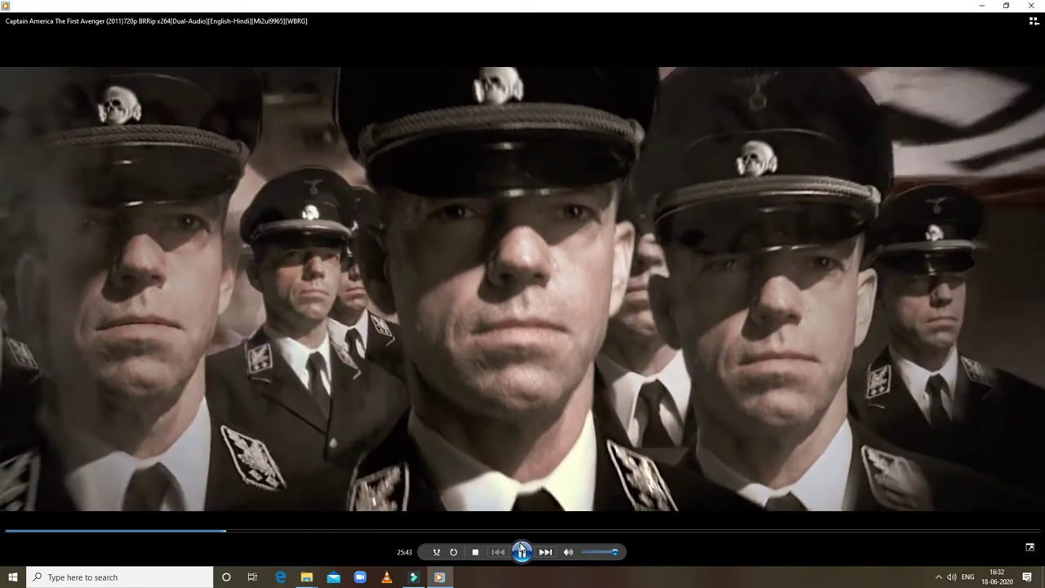
Pause the film, switch it to full screen and bring up the full-screen playback options
{"action": "left_click", "coordinate": [521, 549]}
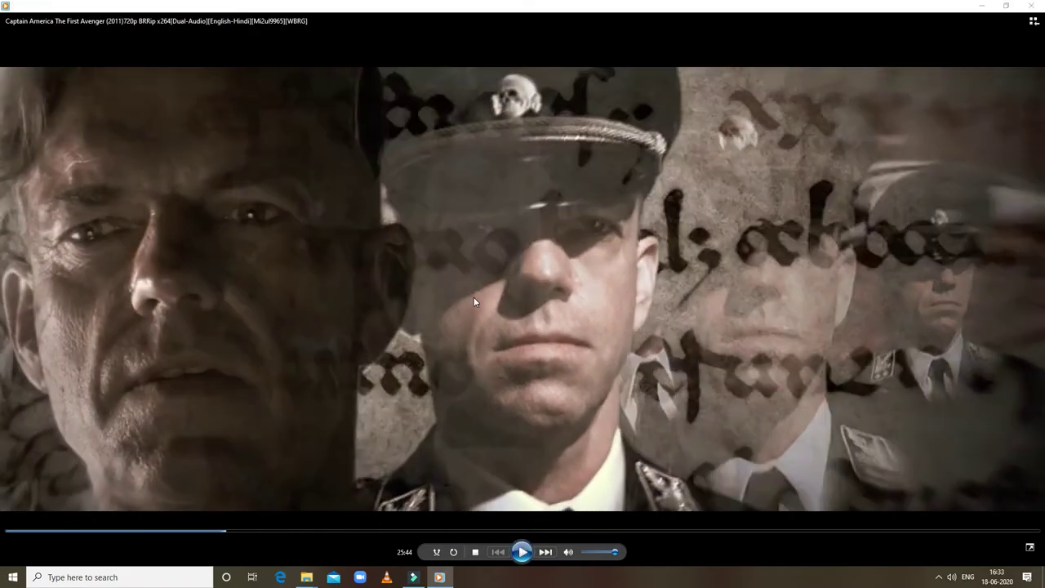
{"action": "double_click", "coordinate": [473, 296]}
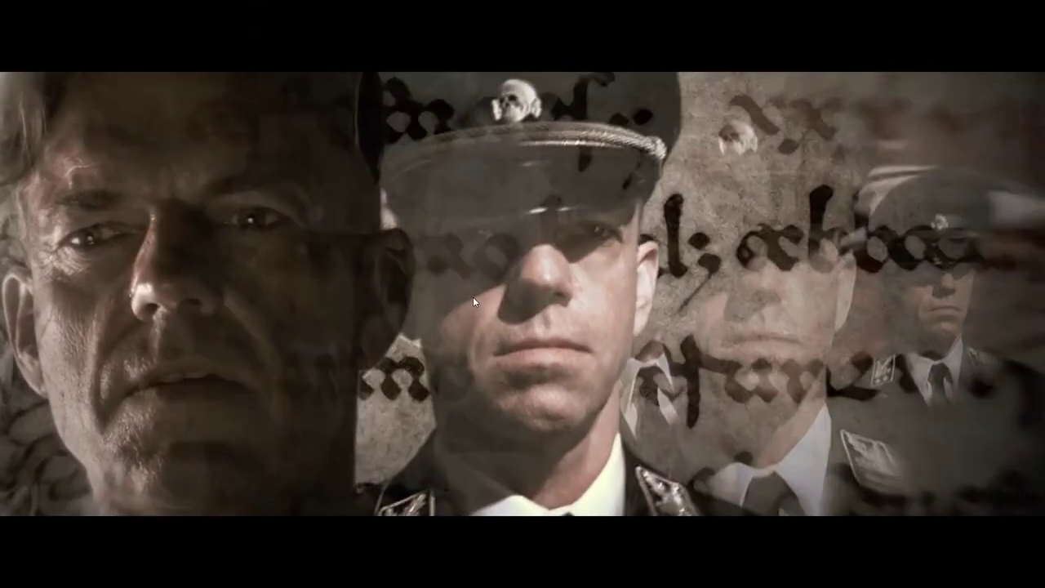
{"action": "right_click", "coordinate": [473, 301]}
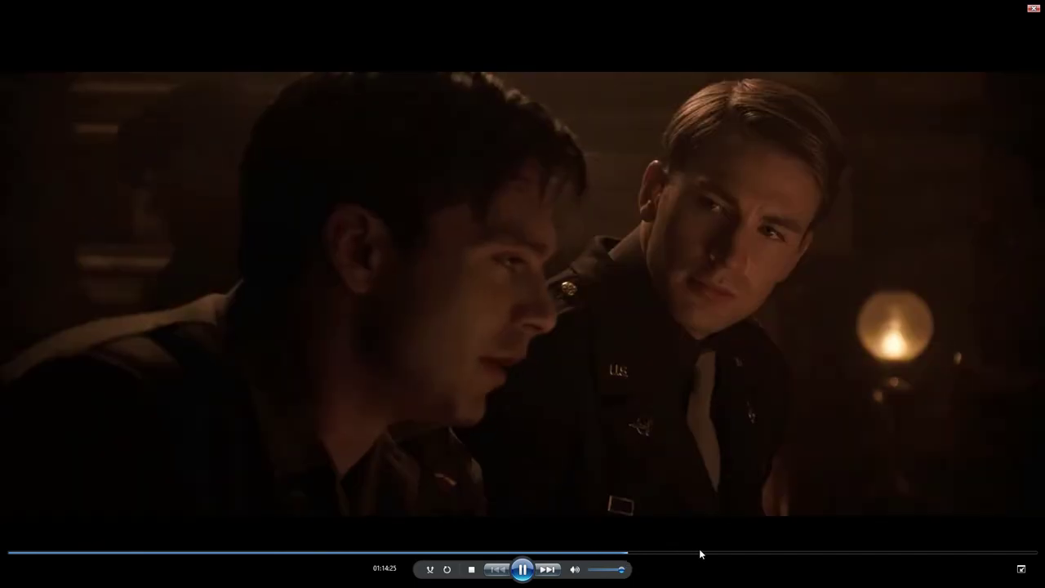
Skip back and forth through the full-screen film and settle on the scene at about 1:17:20
{"action": "left_click", "coordinate": [707, 552]}
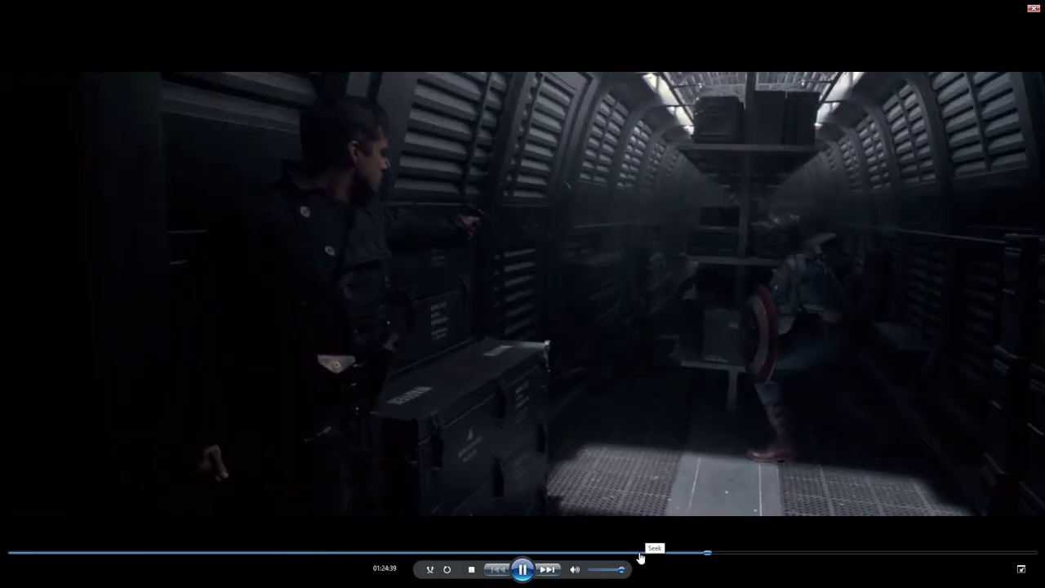
{"action": "left_click", "coordinate": [629, 553]}
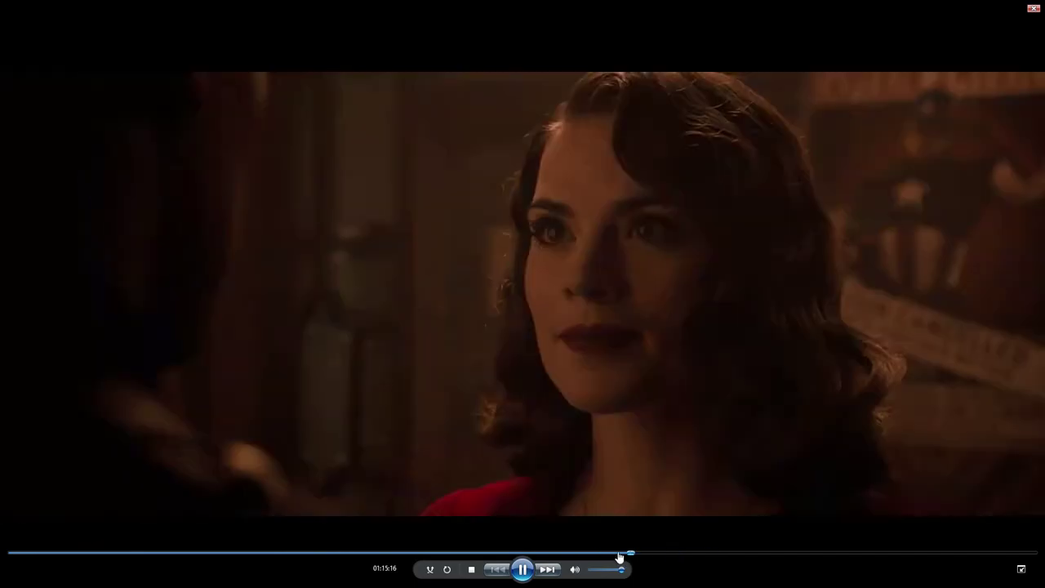
{"action": "left_click", "coordinate": [570, 553]}
{"action": "left_click", "coordinate": [532, 553]}
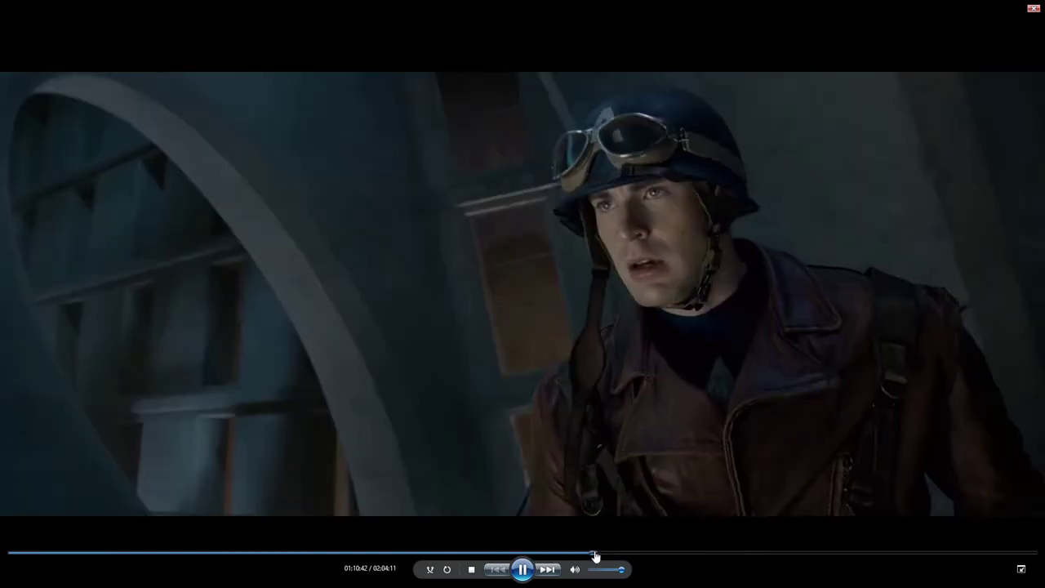
{"action": "left_click", "coordinate": [597, 552]}
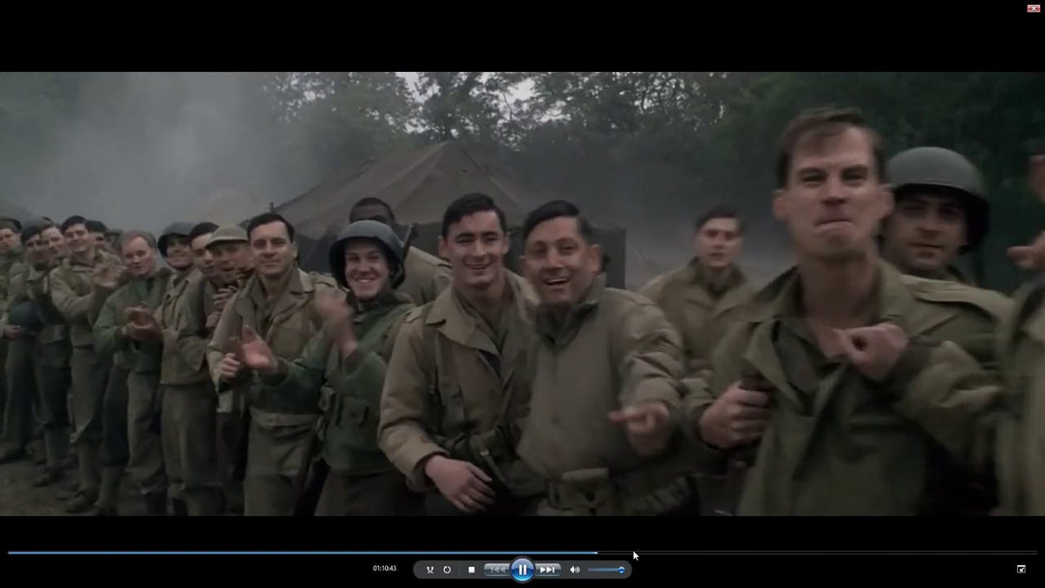
{"action": "left_click", "coordinate": [636, 553]}
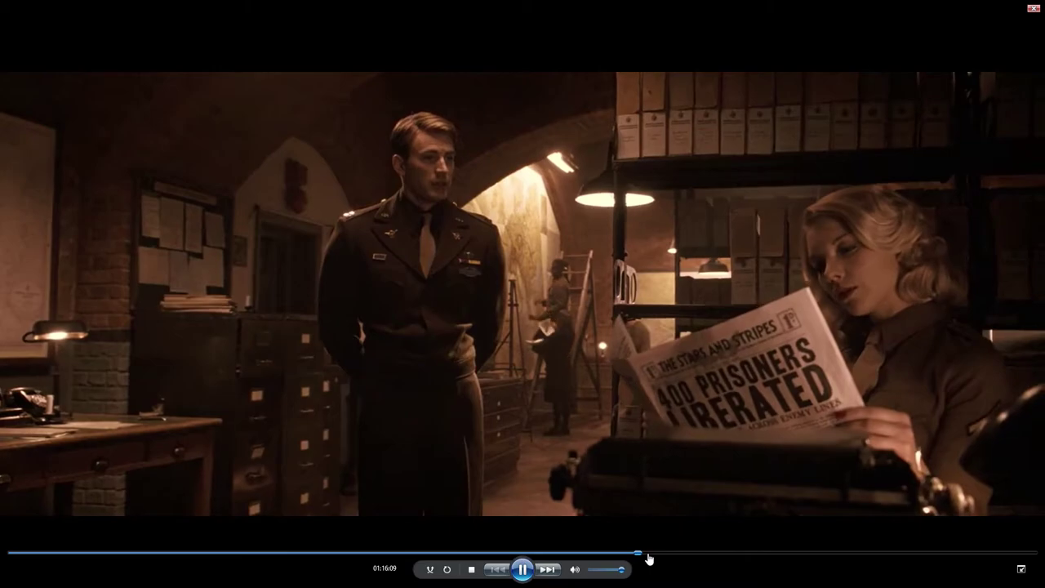
{"action": "left_click", "coordinate": [651, 554]}
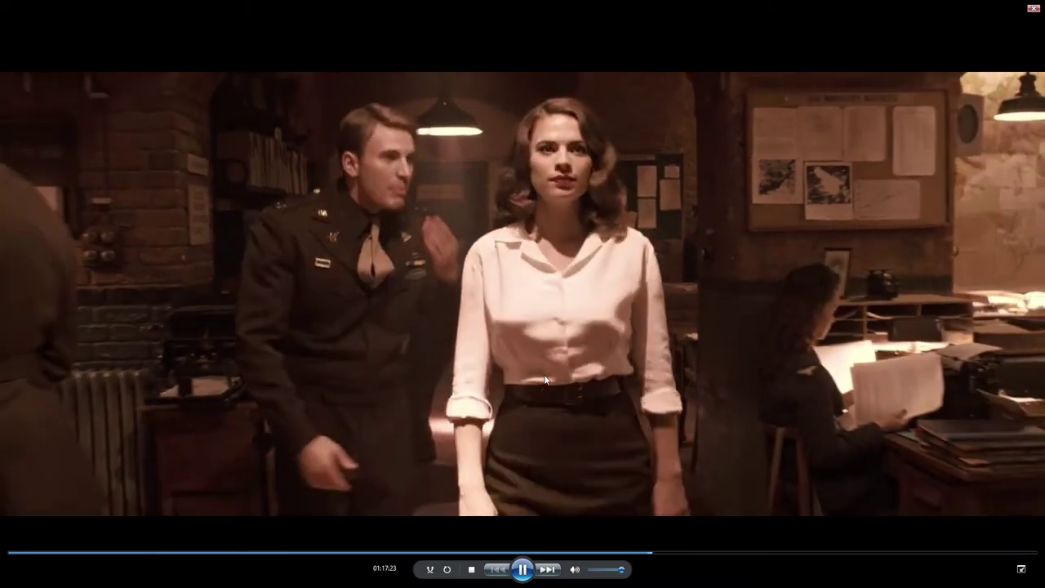
Compare the playback options of the windowed and full-screen views, including the audio and language tracks, and return to full screen
{"action": "double_click", "coordinate": [520, 318]}
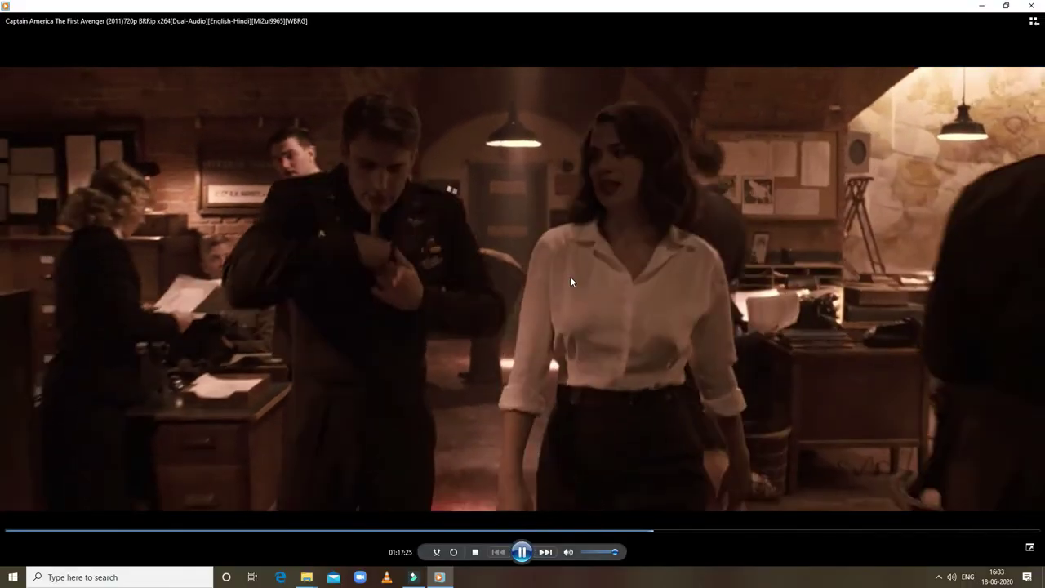
{"action": "double_click", "coordinate": [530, 278]}
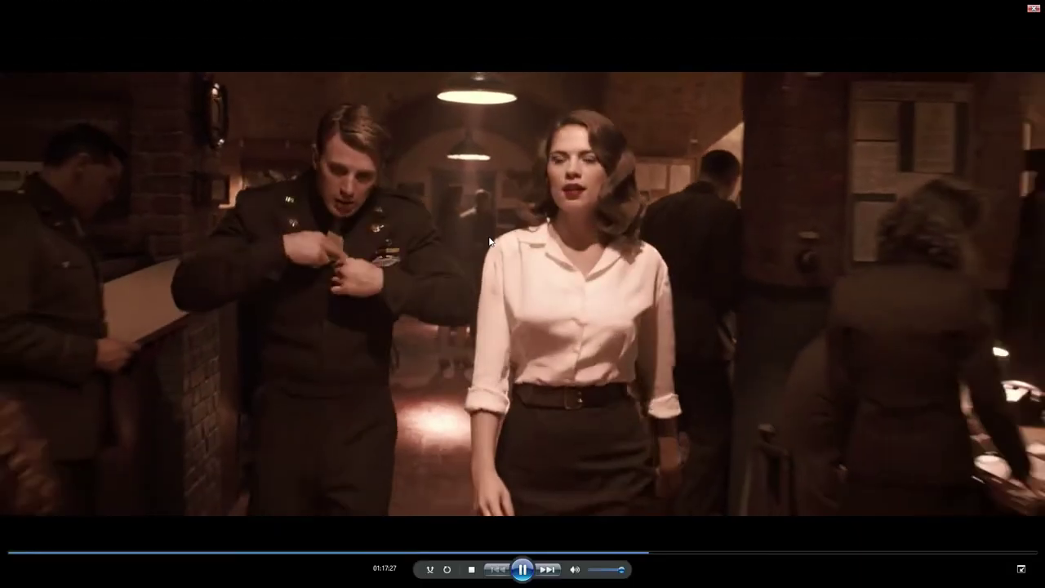
{"action": "right_click", "coordinate": [489, 237]}
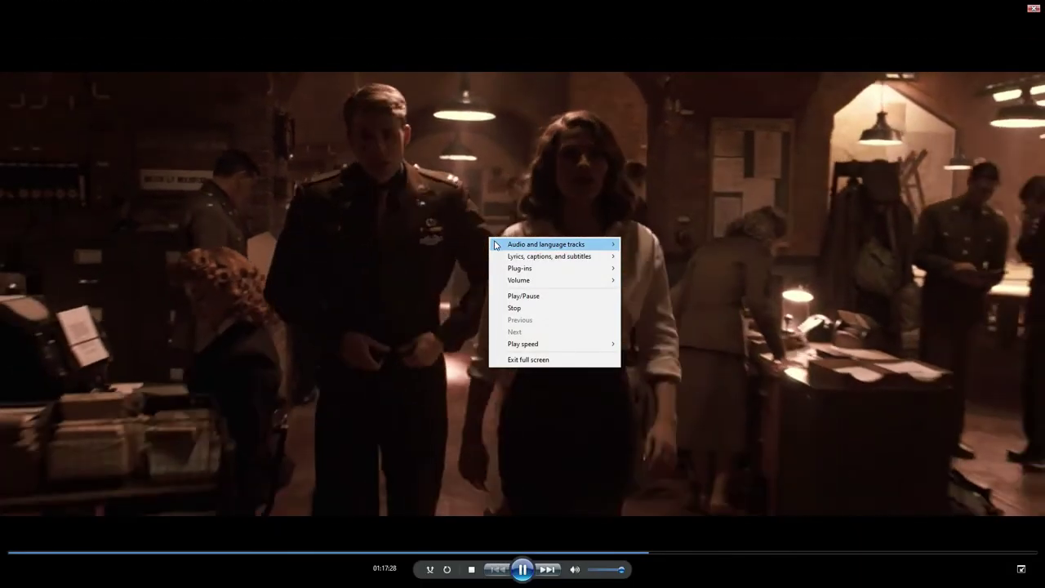
{"action": "mouse_move", "coordinate": [495, 244]}
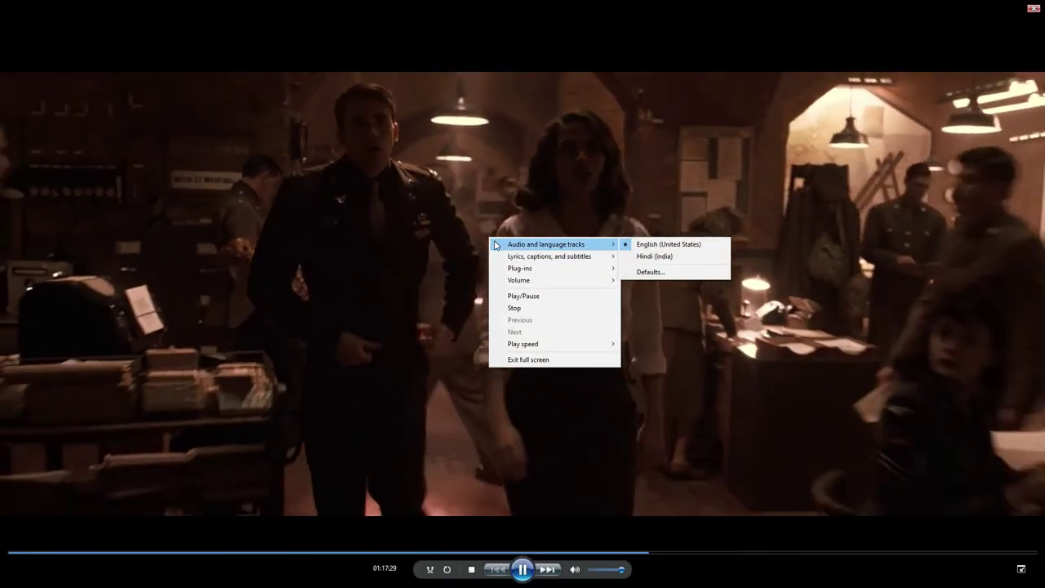
{"action": "left_click", "coordinate": [432, 236]}
{"action": "double_click", "coordinate": [433, 237]}
{"action": "right_click", "coordinate": [441, 236]}
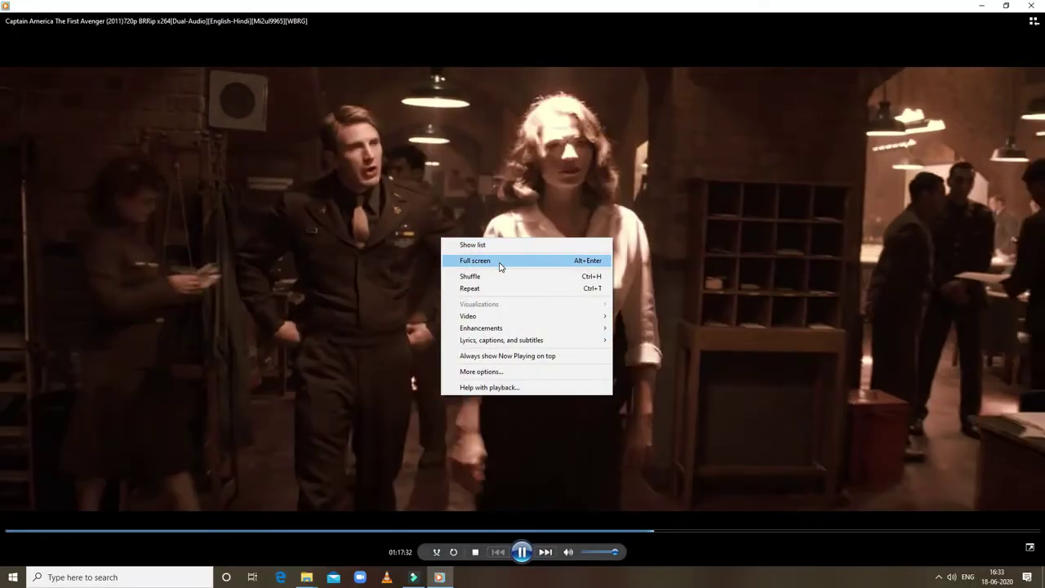
{"action": "left_click", "coordinate": [501, 261]}
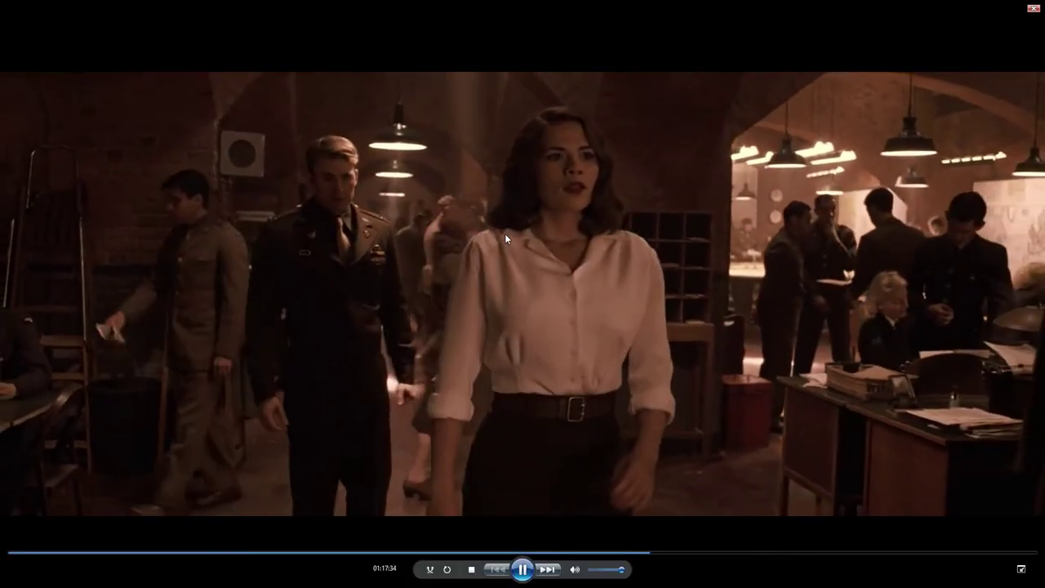
Switch the film's audio and language track to Hindi (India)
{"action": "right_click", "coordinate": [505, 234]}
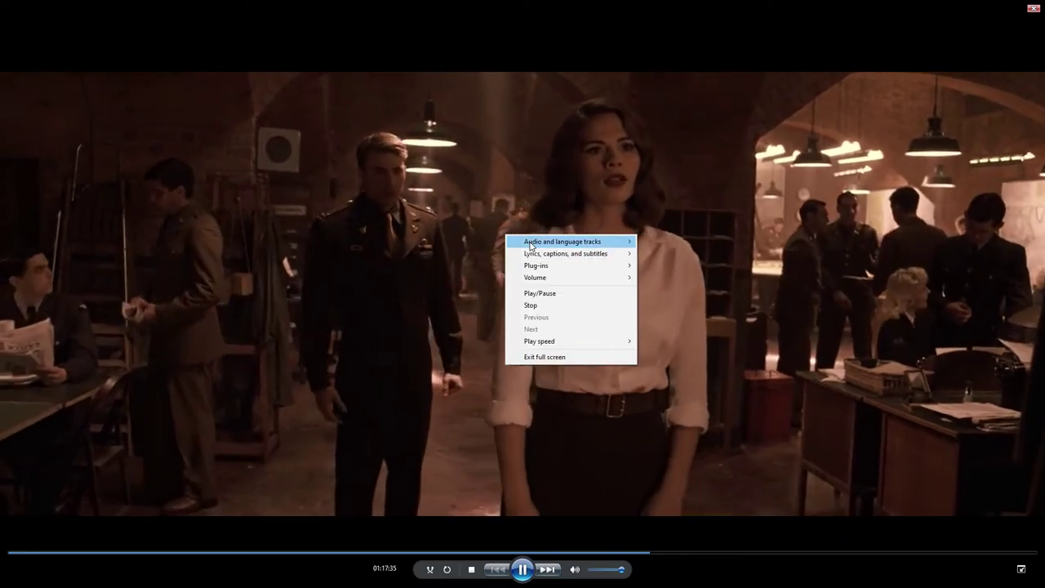
{"action": "mouse_move", "coordinate": [630, 245]}
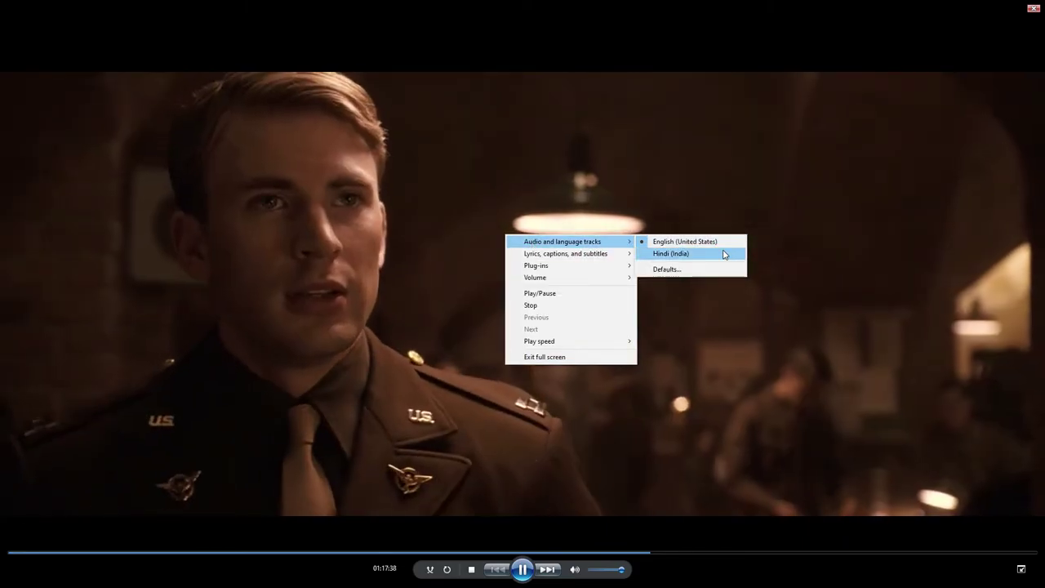
{"action": "left_click", "coordinate": [722, 254]}
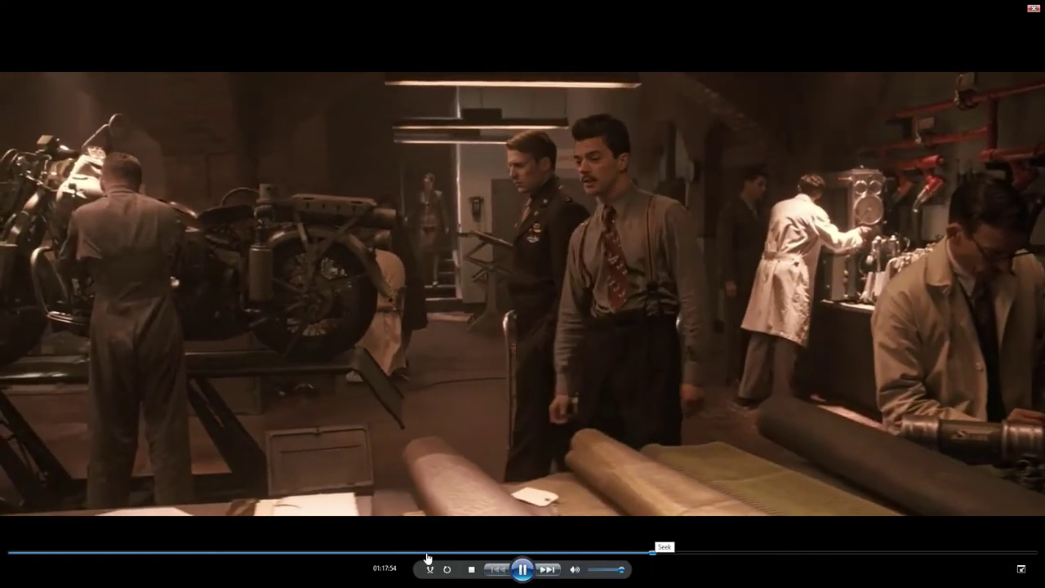
Play the scene at about 21:08 to hear the audio, and close the player
{"action": "left_click", "coordinate": [185, 553]}
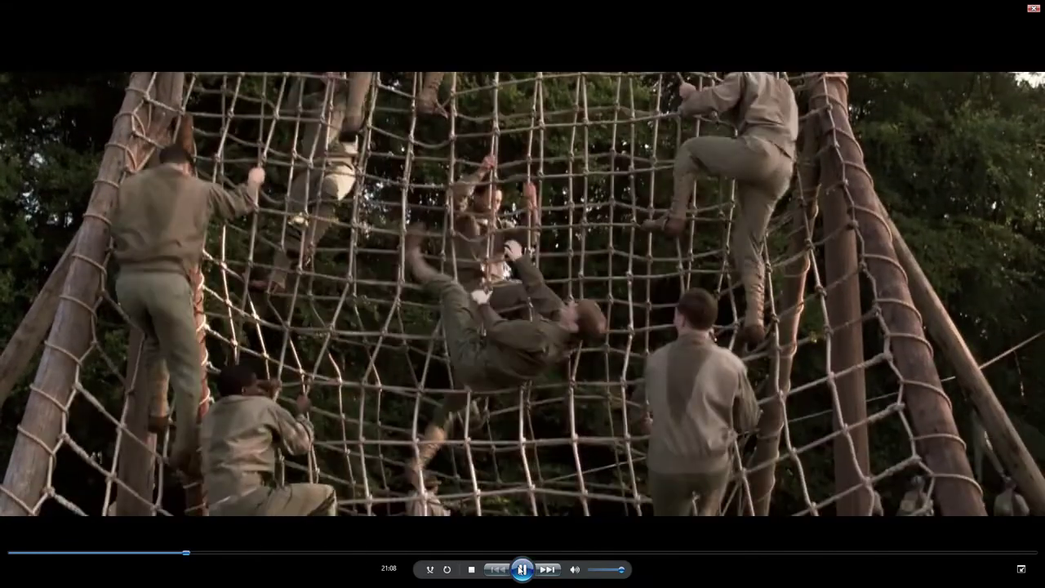
{"action": "left_click", "coordinate": [522, 569]}
{"action": "left_click", "coordinate": [1033, 9]}
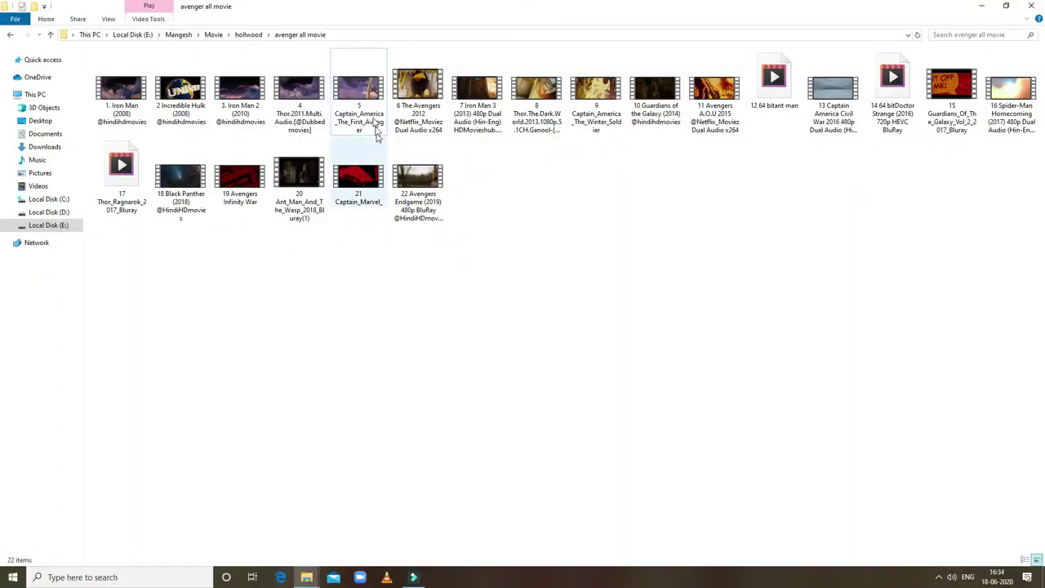
Open "5 Captain_America_The_First_Avenger" with MPC-HC 64-bit and maximize the player window
{"action": "right_click", "coordinate": [373, 119]}
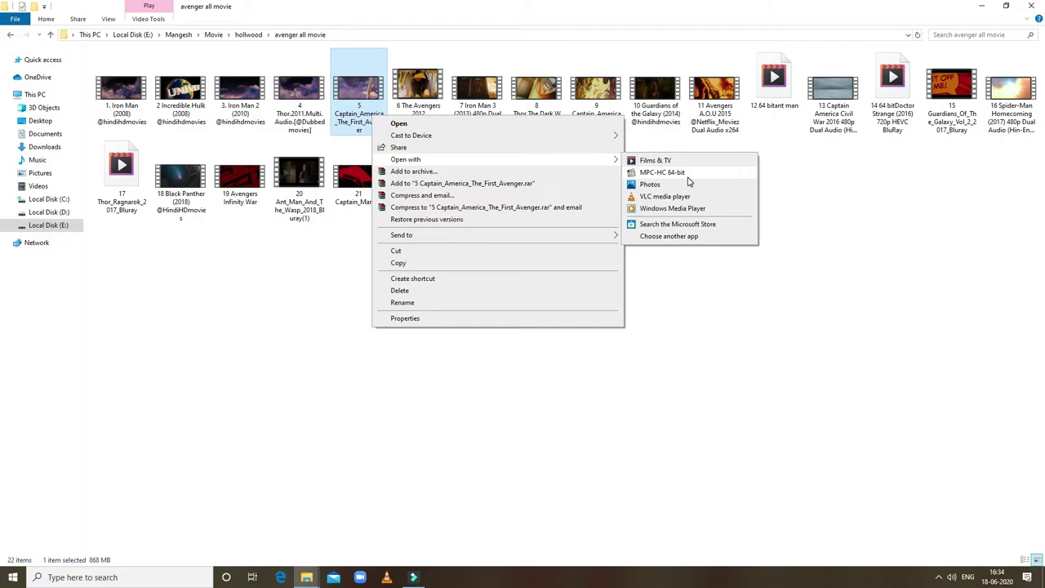
{"action": "left_click", "coordinate": [663, 172]}
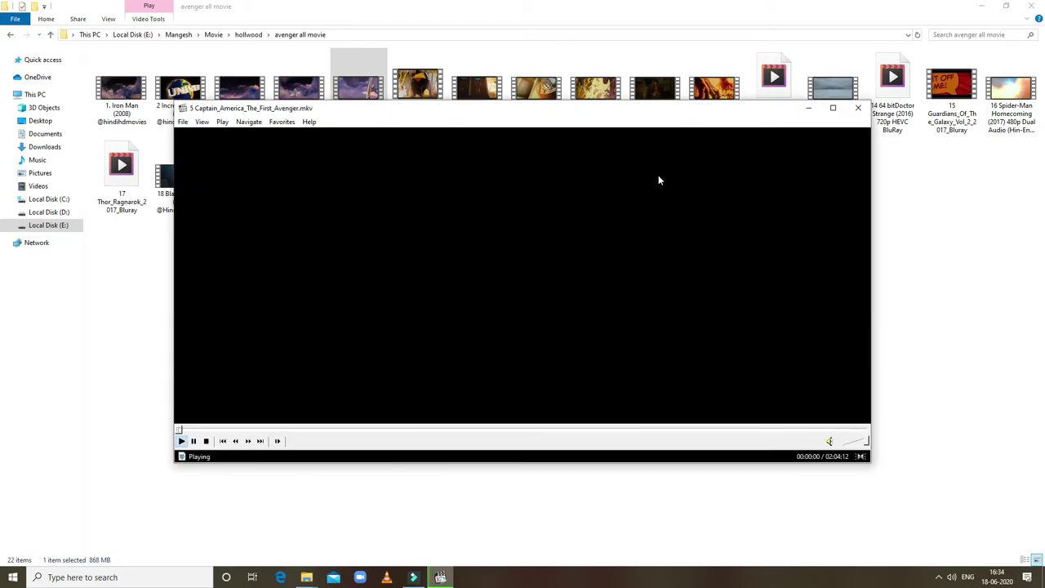
{"action": "left_click", "coordinate": [834, 108]}
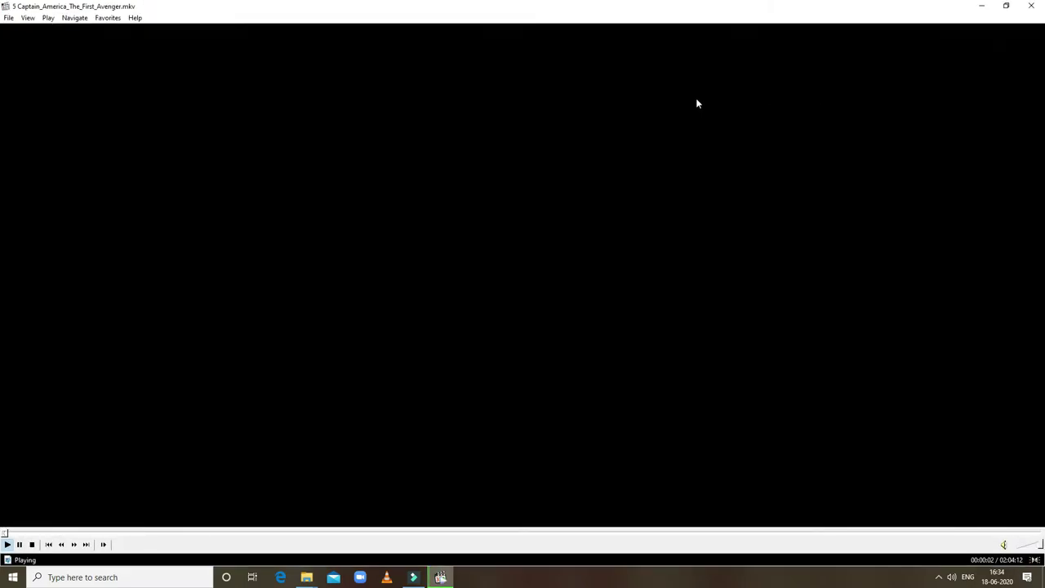
Skip through several scenes of the film and settle on the one at about 31:00
{"action": "left_click", "coordinate": [187, 532]}
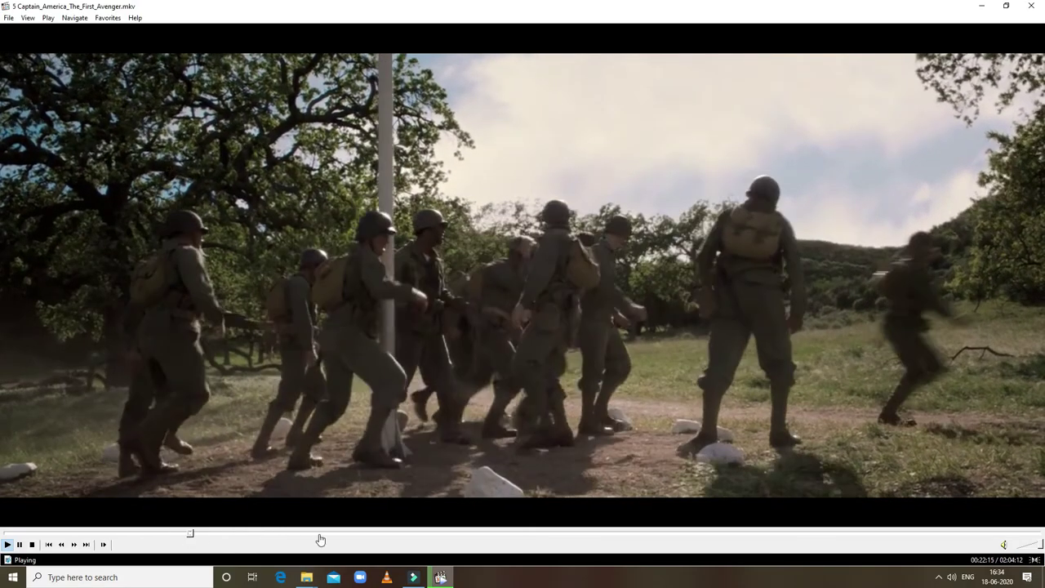
{"action": "left_click", "coordinate": [321, 532]}
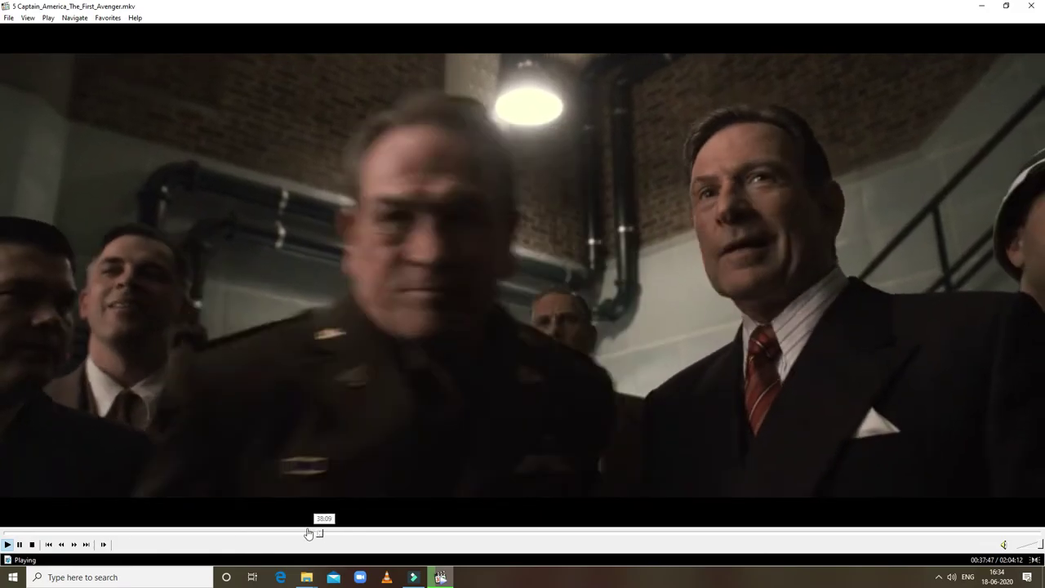
{"action": "left_click", "coordinate": [299, 532]}
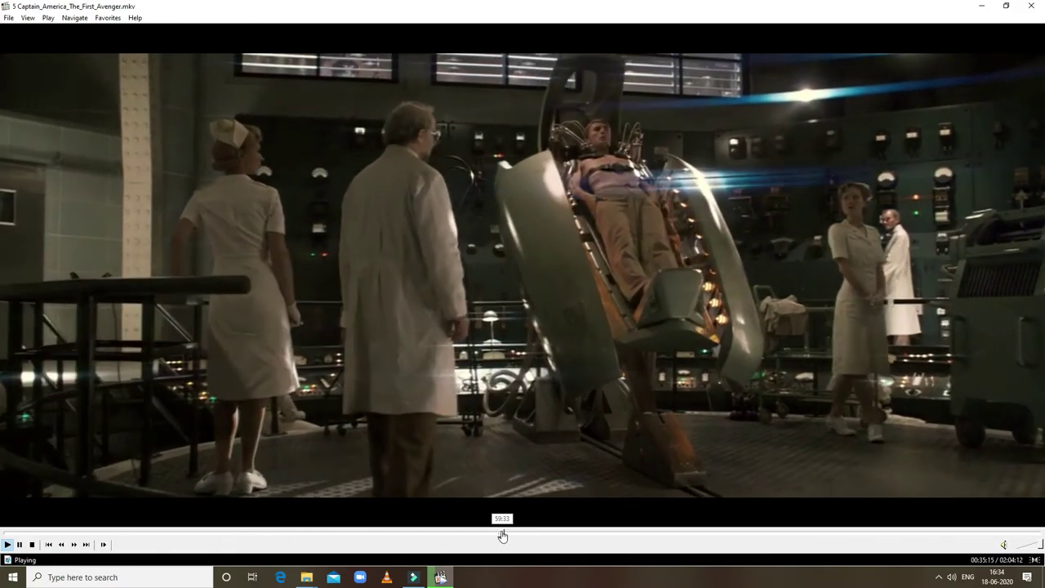
{"action": "left_click", "coordinate": [502, 535]}
{"action": "left_click", "coordinate": [262, 534]}
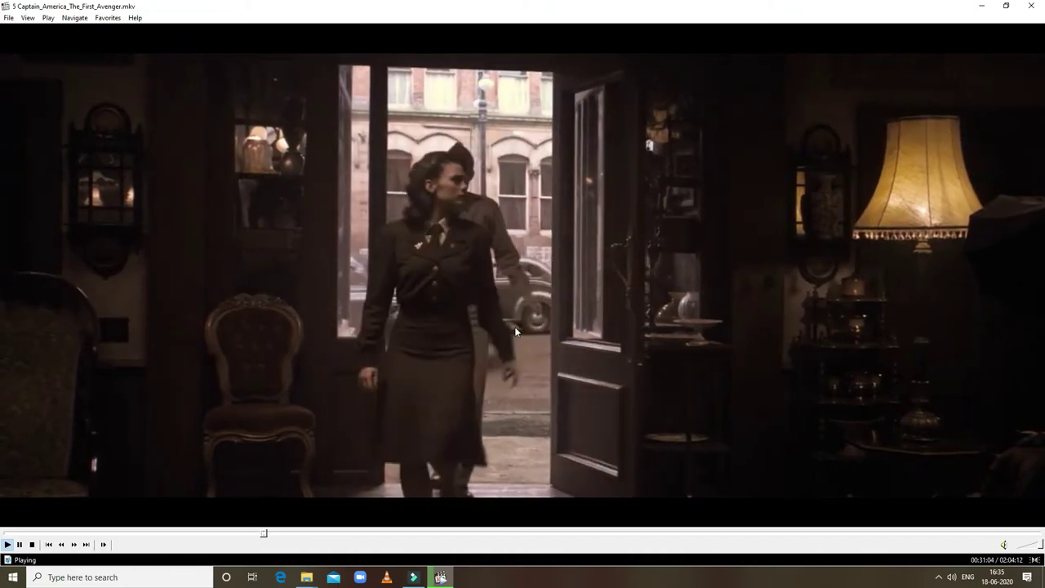
View the film's available audio tracks and leave the list without choosing one
{"action": "right_click", "coordinate": [510, 176]}
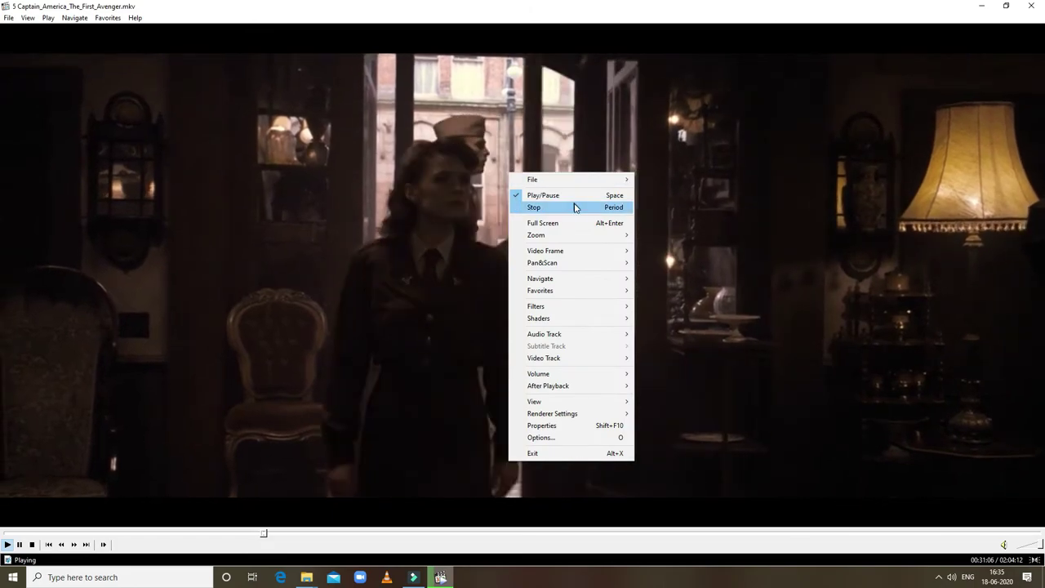
{"action": "mouse_move", "coordinate": [577, 337]}
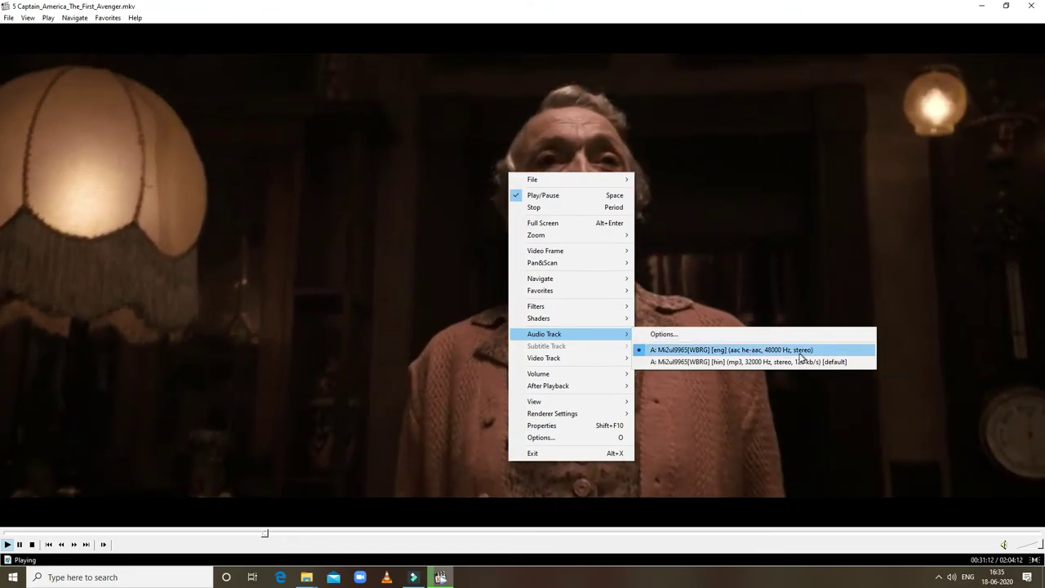
{"action": "left_click", "coordinate": [273, 98]}
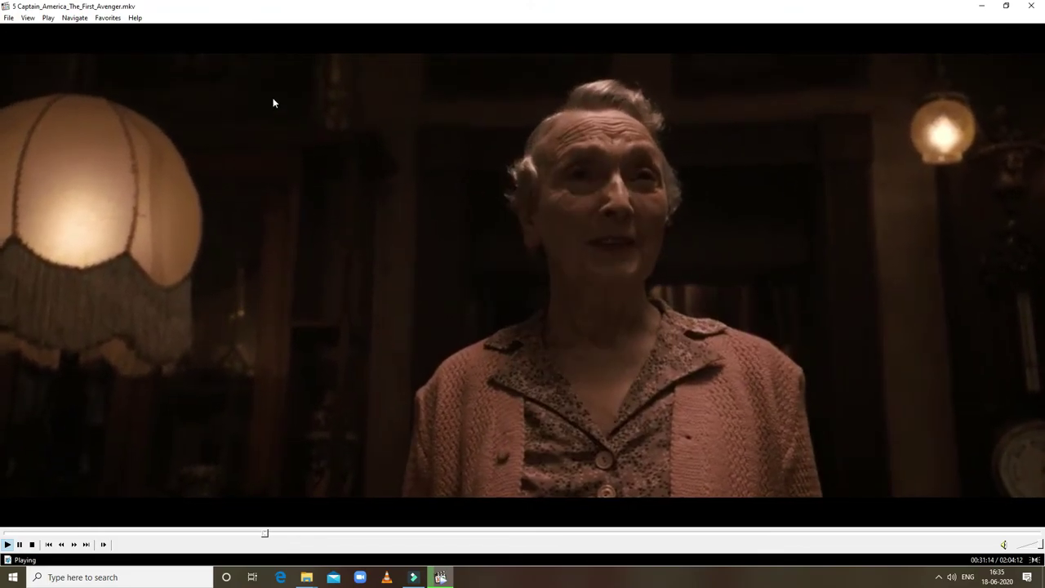
Switch the film's audio track to the Hindi one, "[hin] (mp3, 32000 Hz, stereo, 128 kb/s)"
{"action": "right_click", "coordinate": [272, 98]}
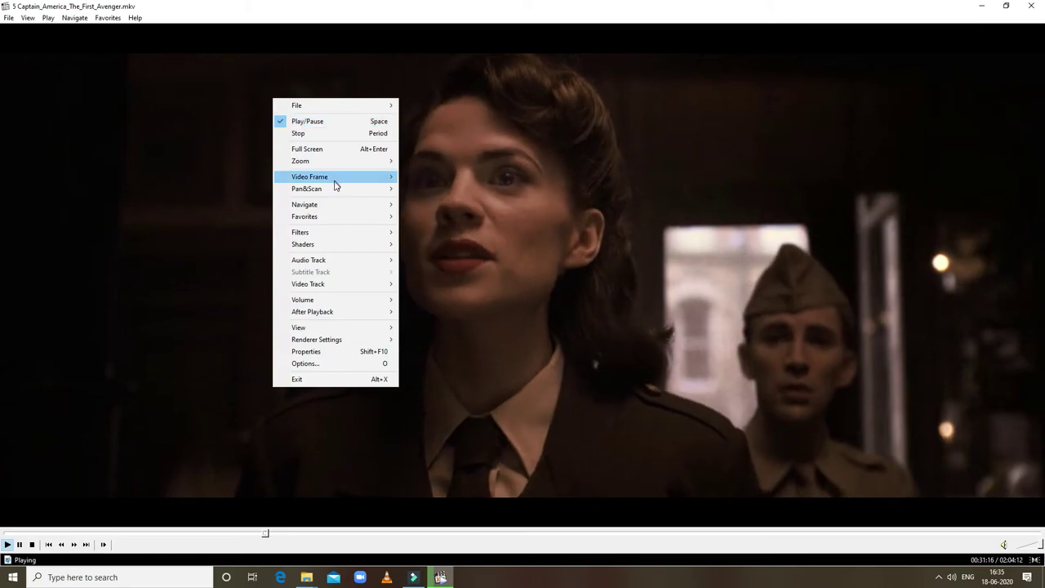
{"action": "mouse_move", "coordinate": [332, 192]}
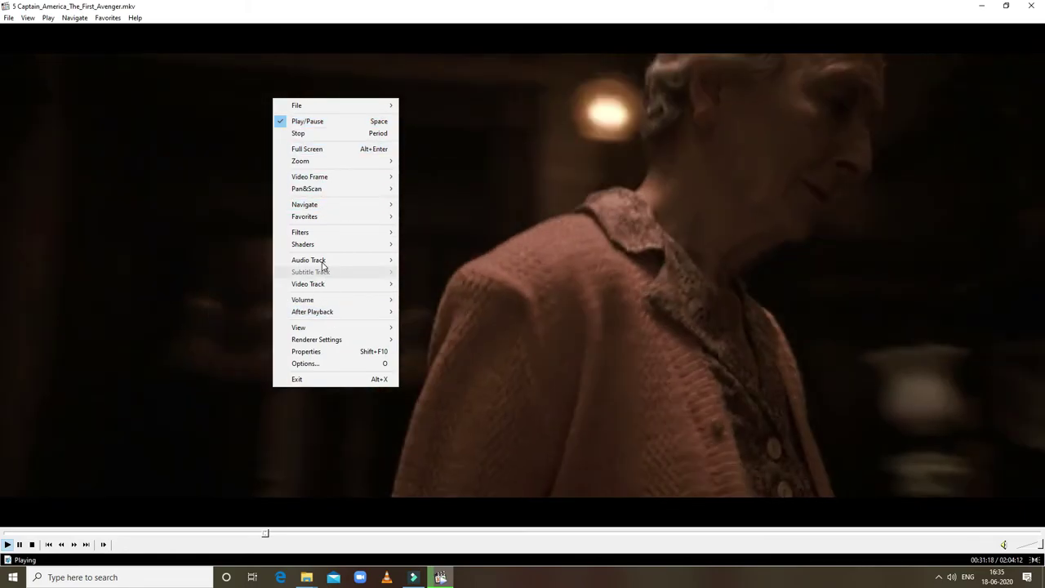
{"action": "mouse_move", "coordinate": [322, 263]}
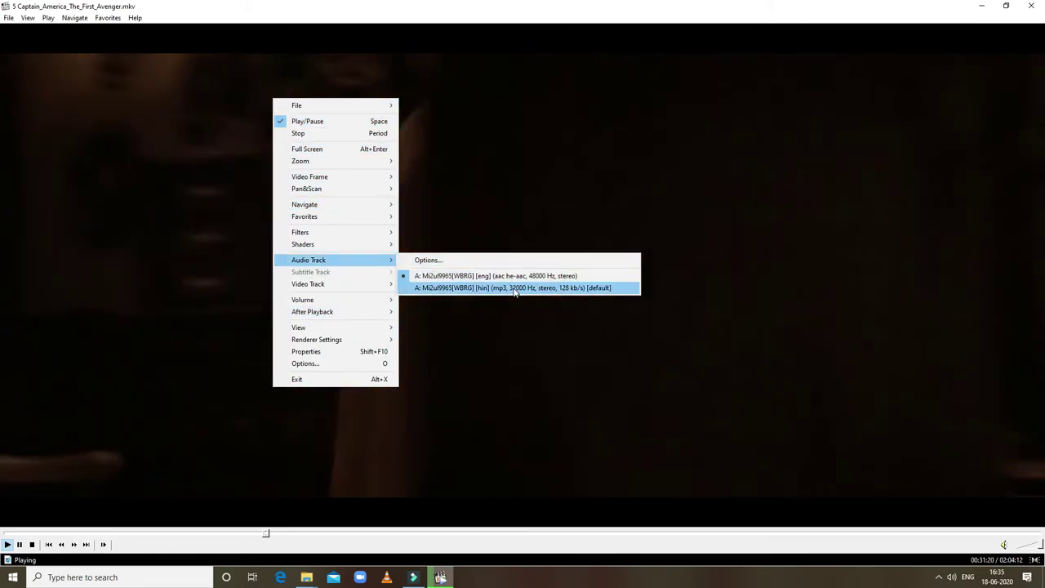
{"action": "left_click", "coordinate": [482, 288]}
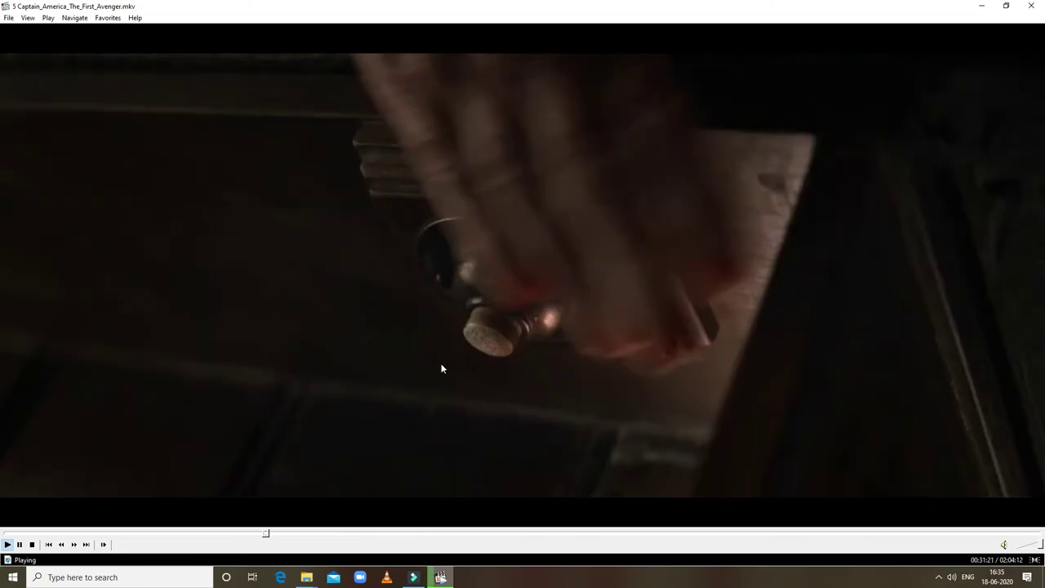
Sample the film's audio in scenes at about 30:00, 41:15 and 55:30
{"action": "left_click", "coordinate": [254, 534]}
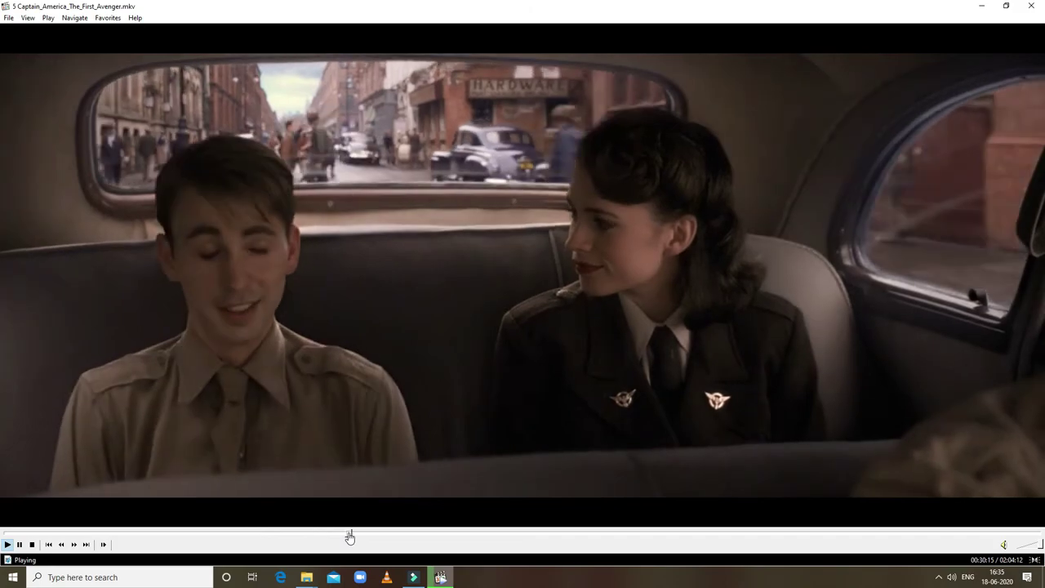
{"action": "left_click", "coordinate": [353, 536]}
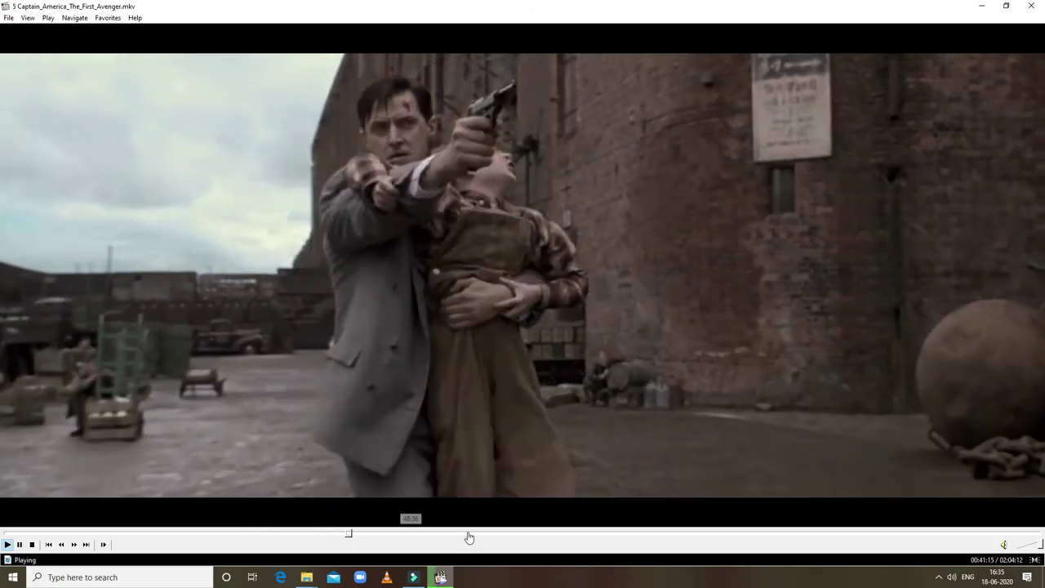
{"action": "left_click", "coordinate": [469, 537]}
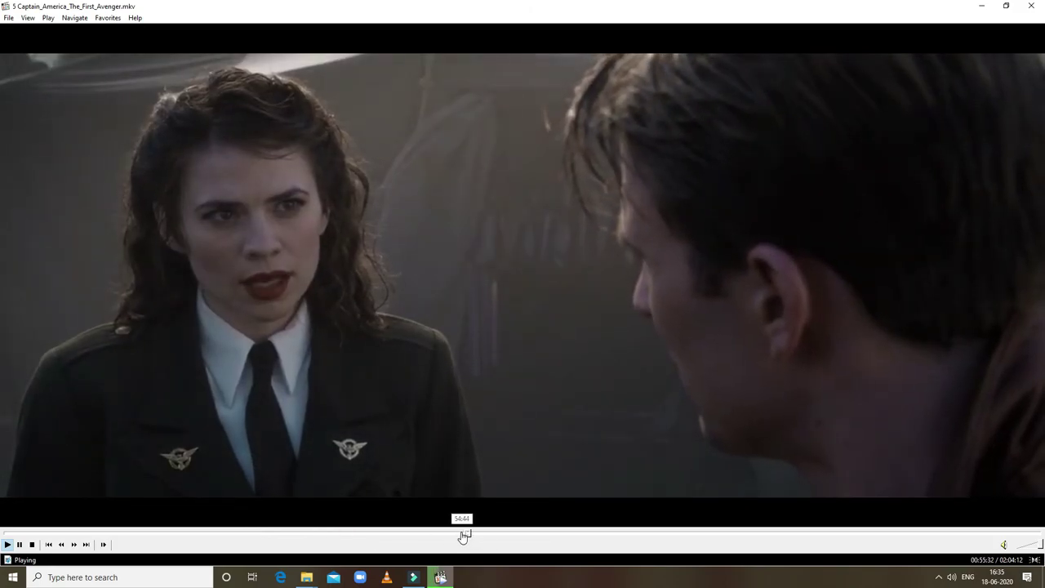